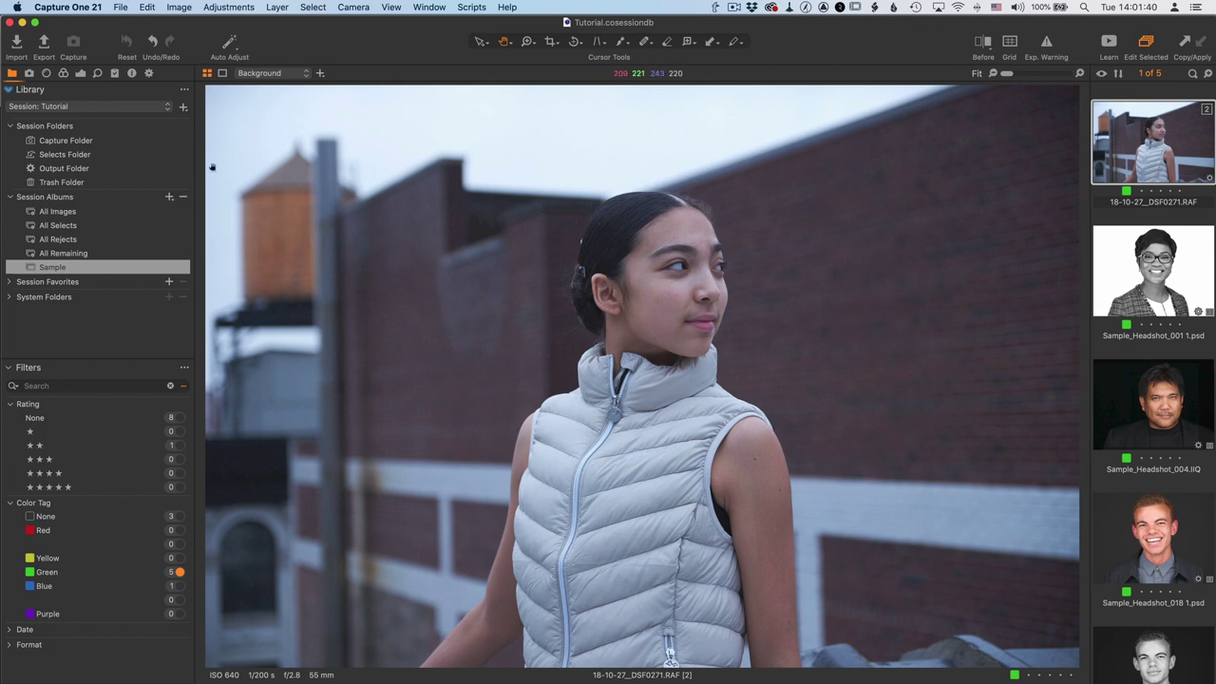
Step: Process the portrait with the JPEG Square recipe, keeping Open With set to Cropt: Square
click(148, 75)
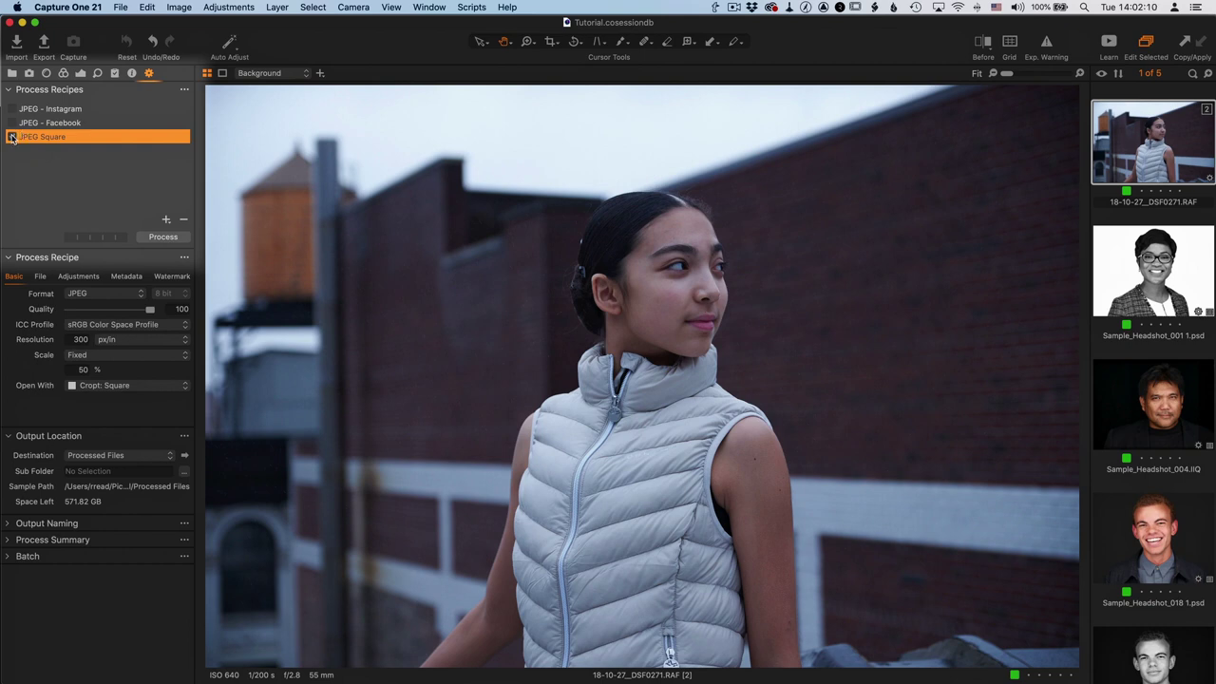
click(11, 138)
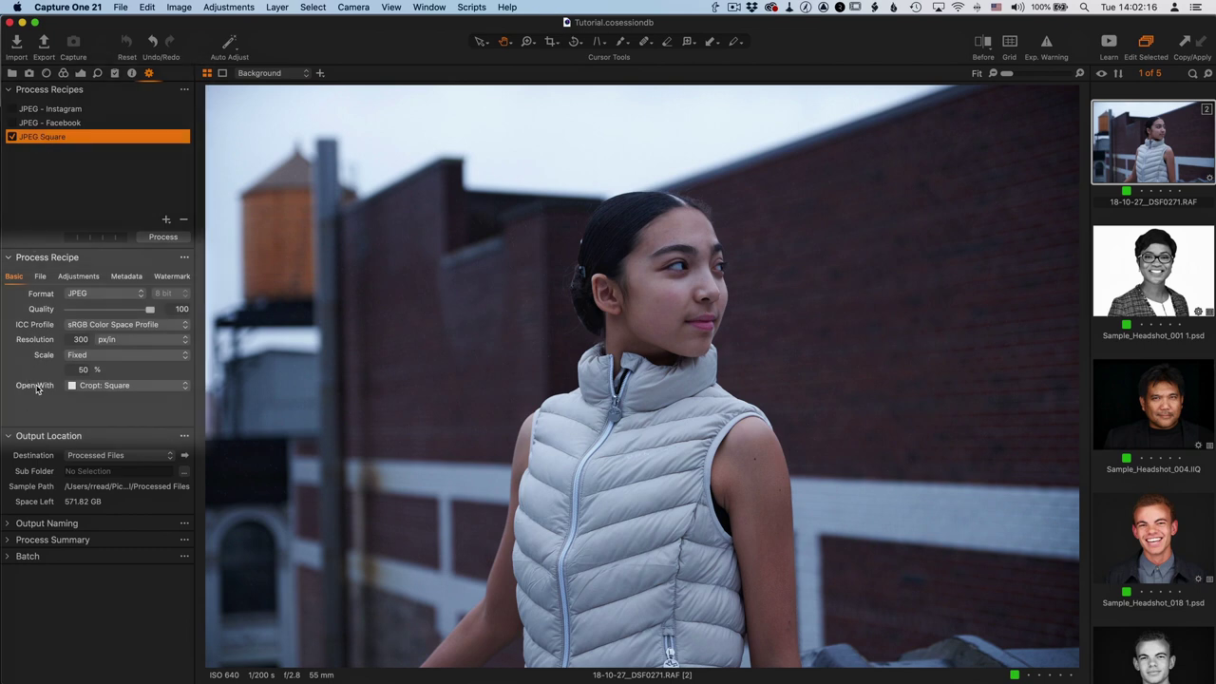
click(87, 386)
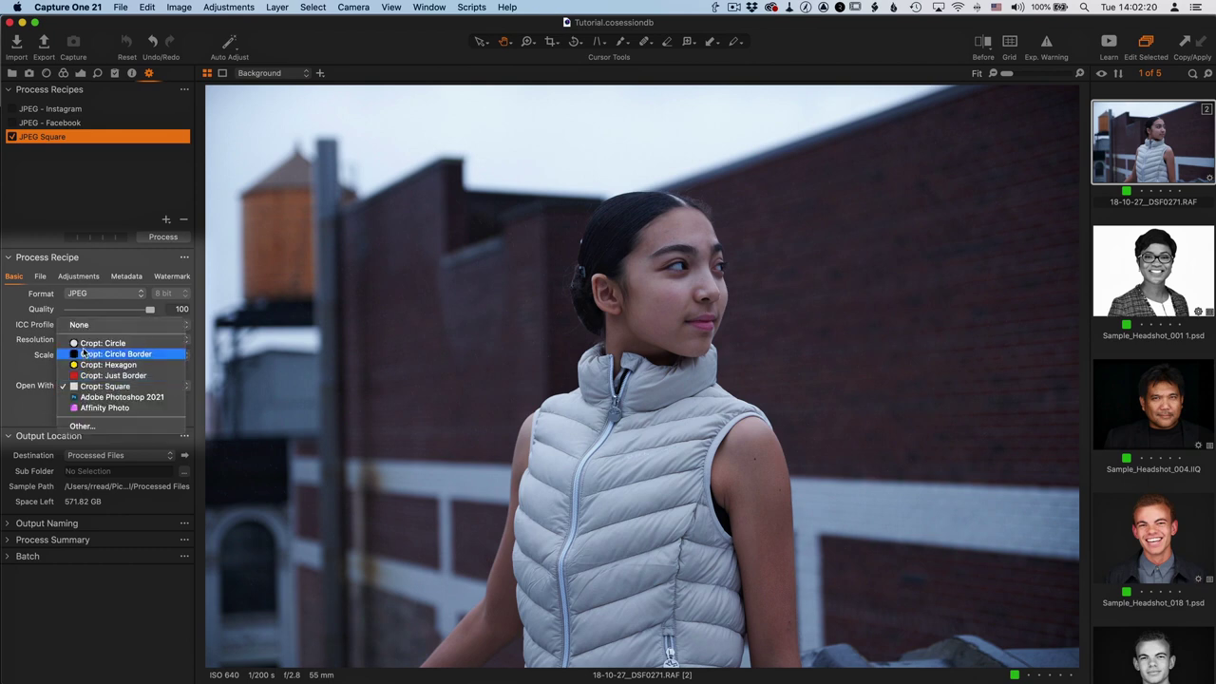
click(84, 386)
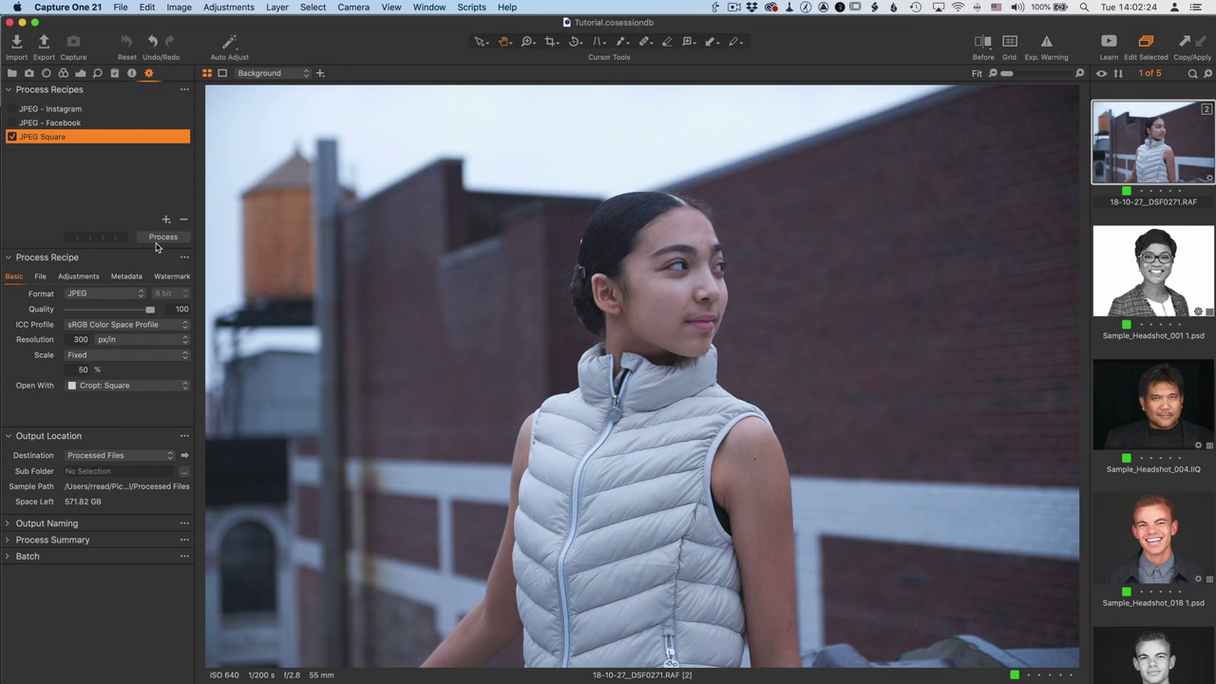
click(157, 242)
Step: View the exported square JPG of the portrait in Preview, close it, and return to Capture One
click(185, 458)
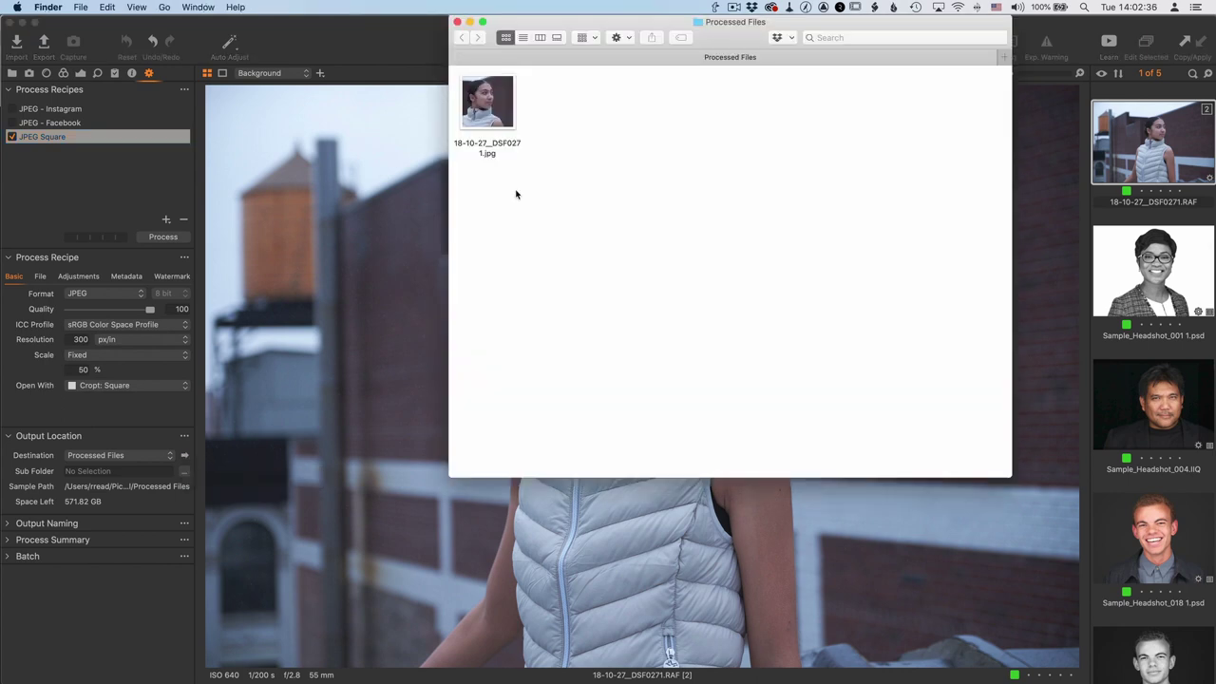
double_click(503, 91)
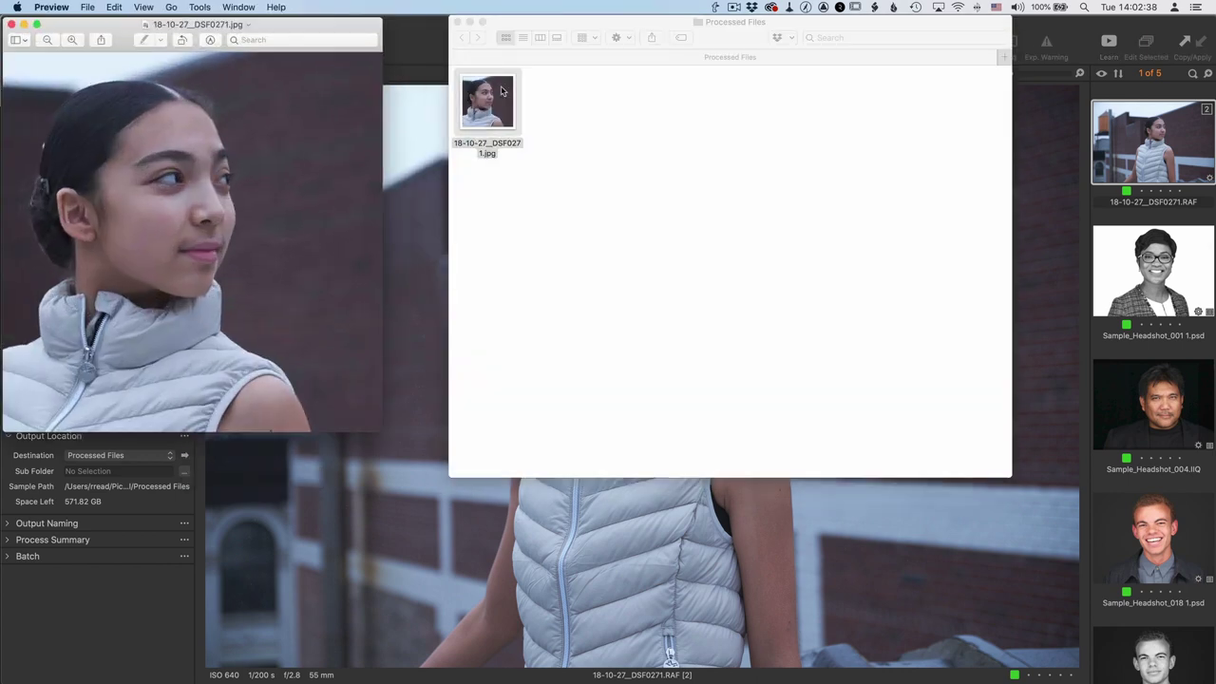
key(super+w)
click(434, 95)
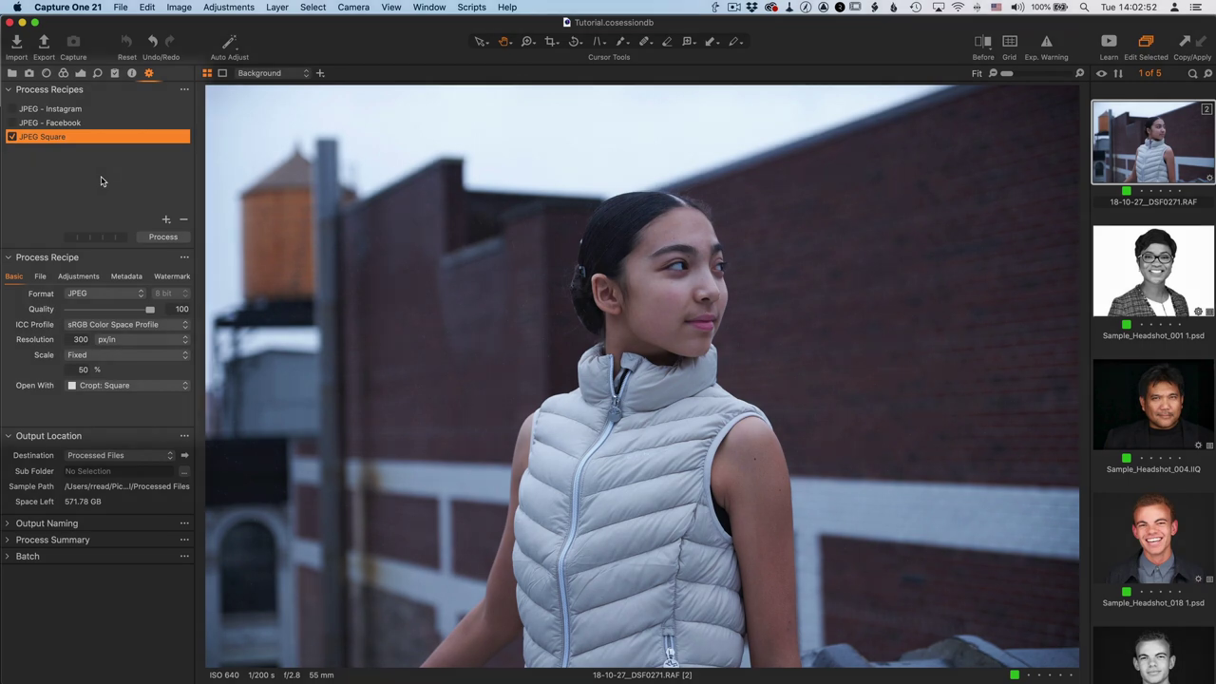
Step: Create a process recipe named 'PNG Circle' with its format set to PNG
click(167, 220)
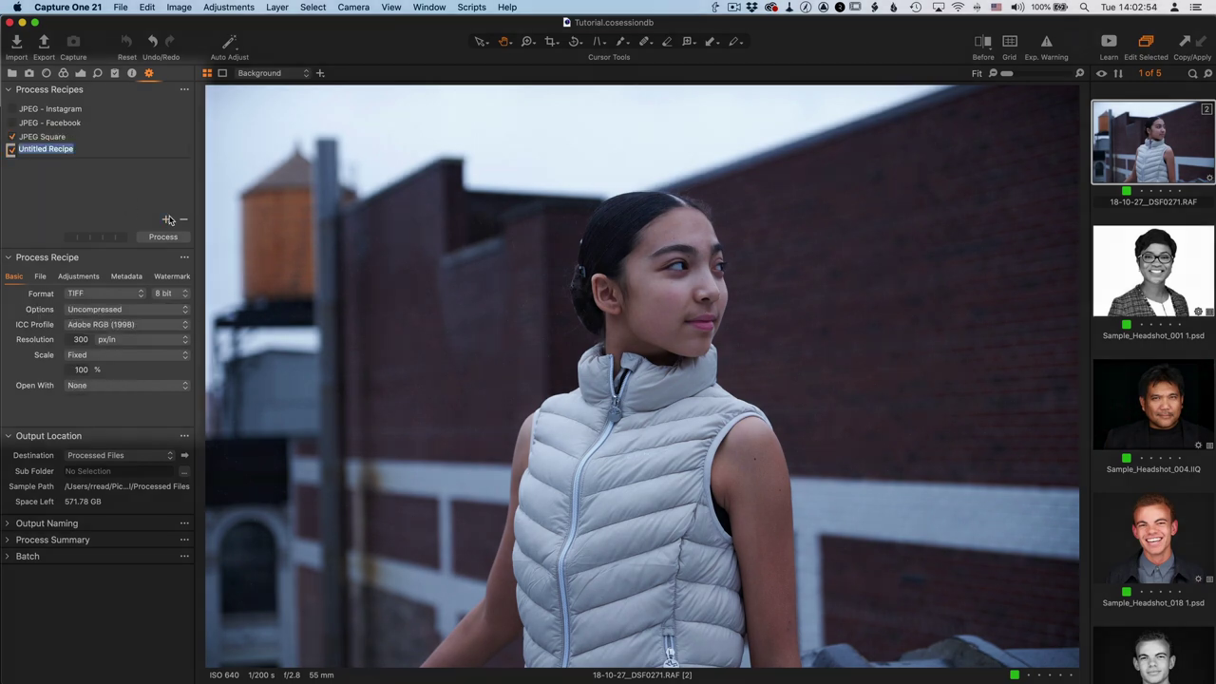
key(BackSpace)
text(PNG Circle)
key(Return)
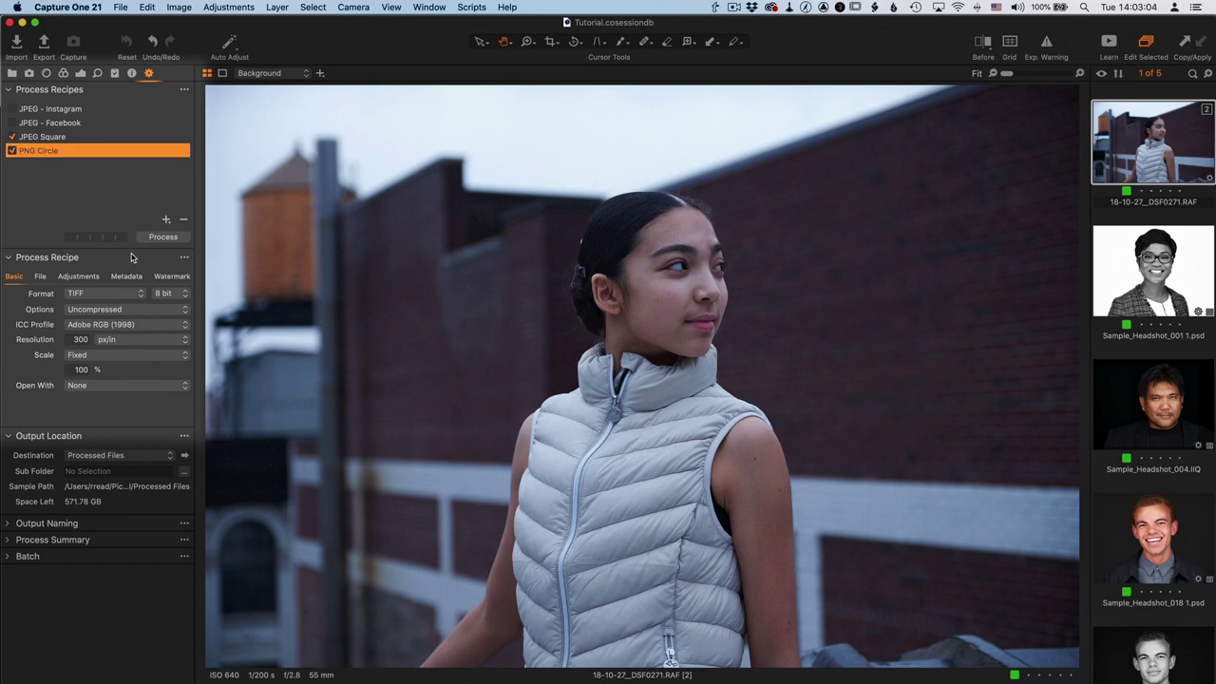
click(94, 294)
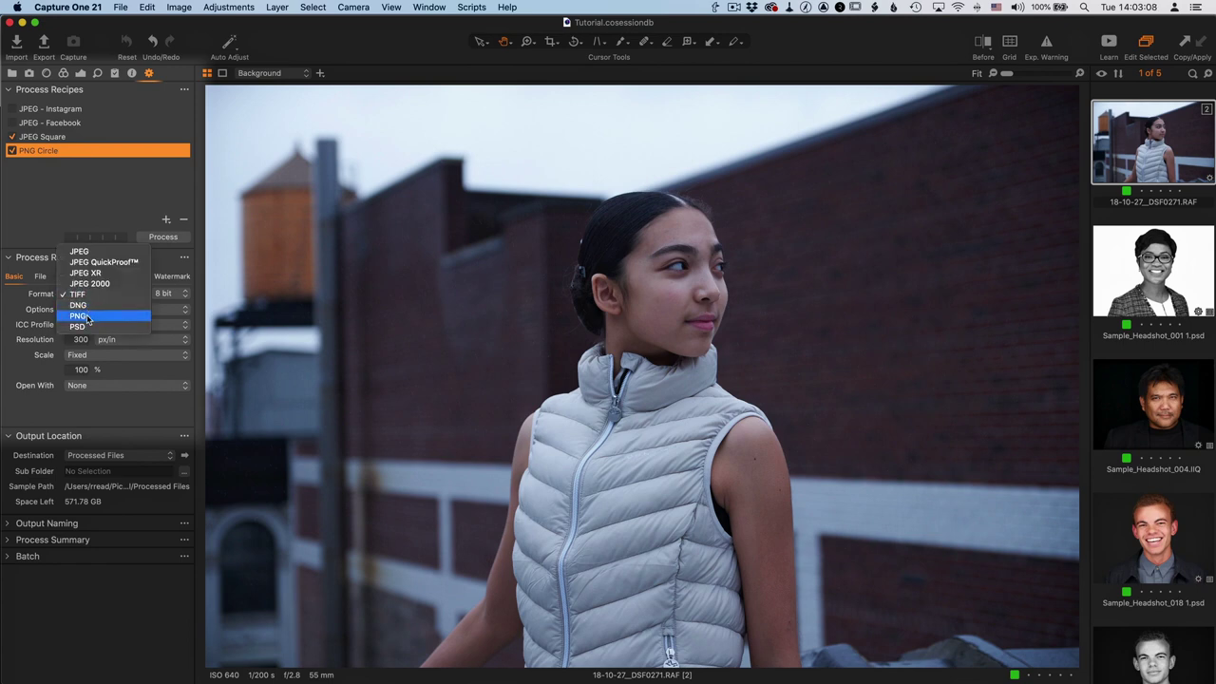
click(86, 316)
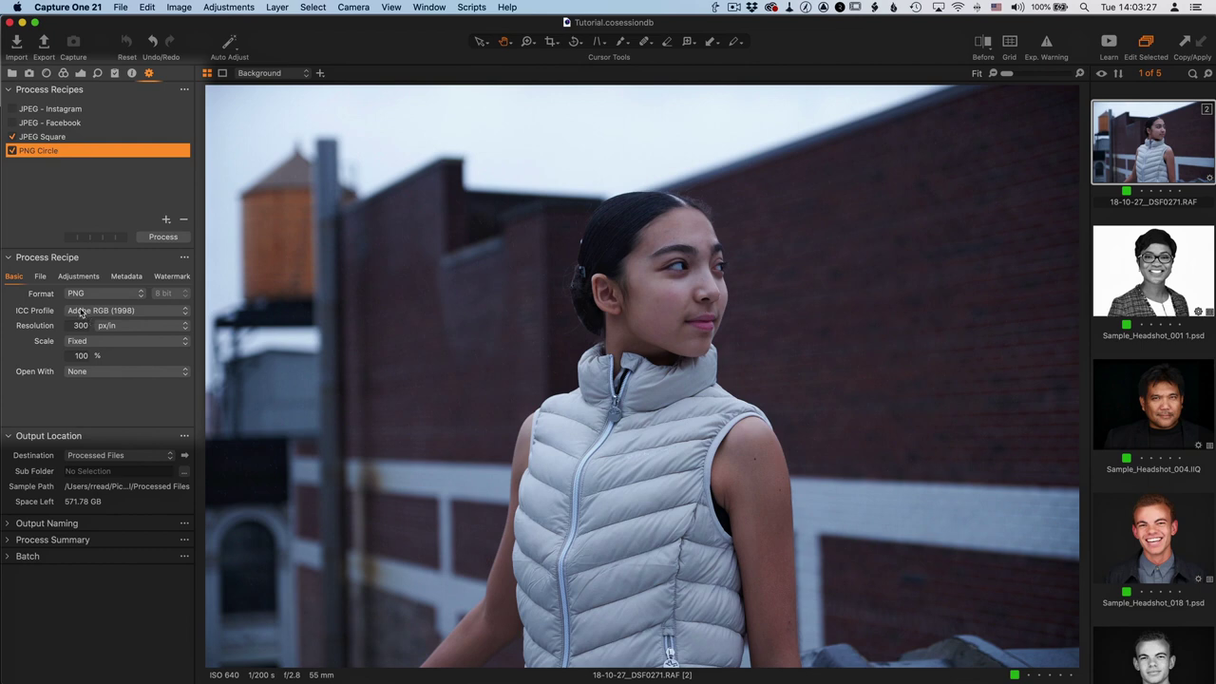
Step: Give PNG Circle the sRGB Color Space Profile, 50% scale, and Open With Cropt: Circle Border
click(83, 316)
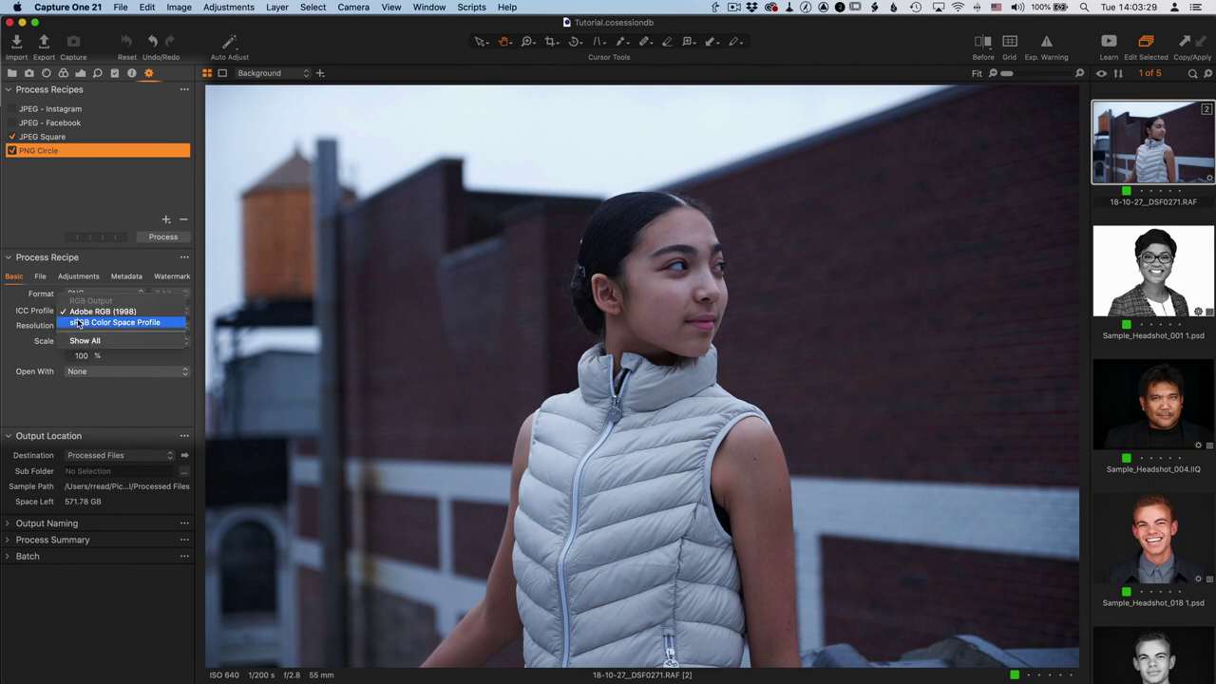
click(80, 323)
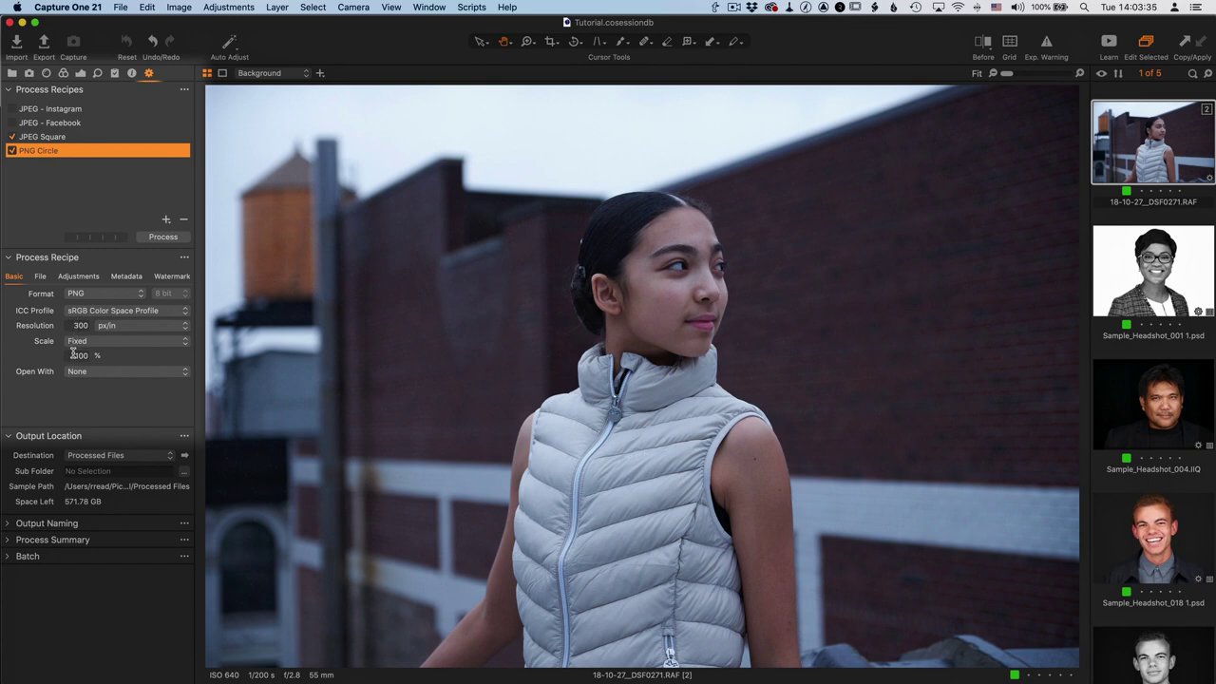
click(74, 354)
text(50)
key(Return)
click(91, 376)
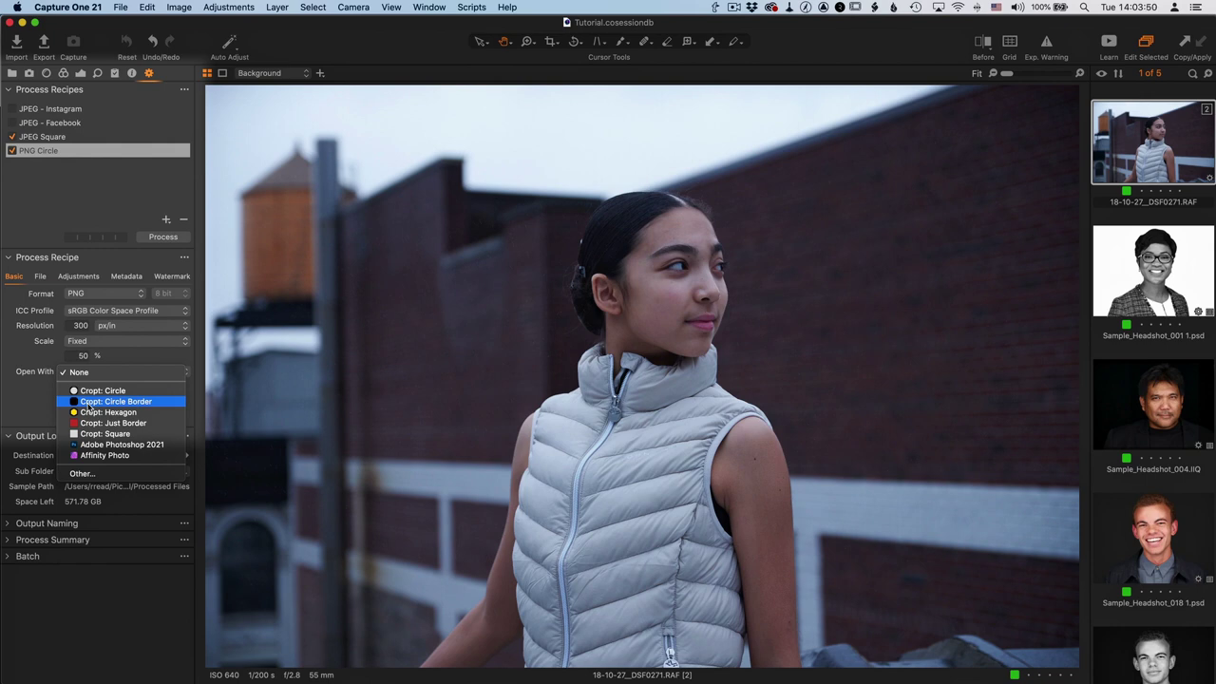
click(87, 403)
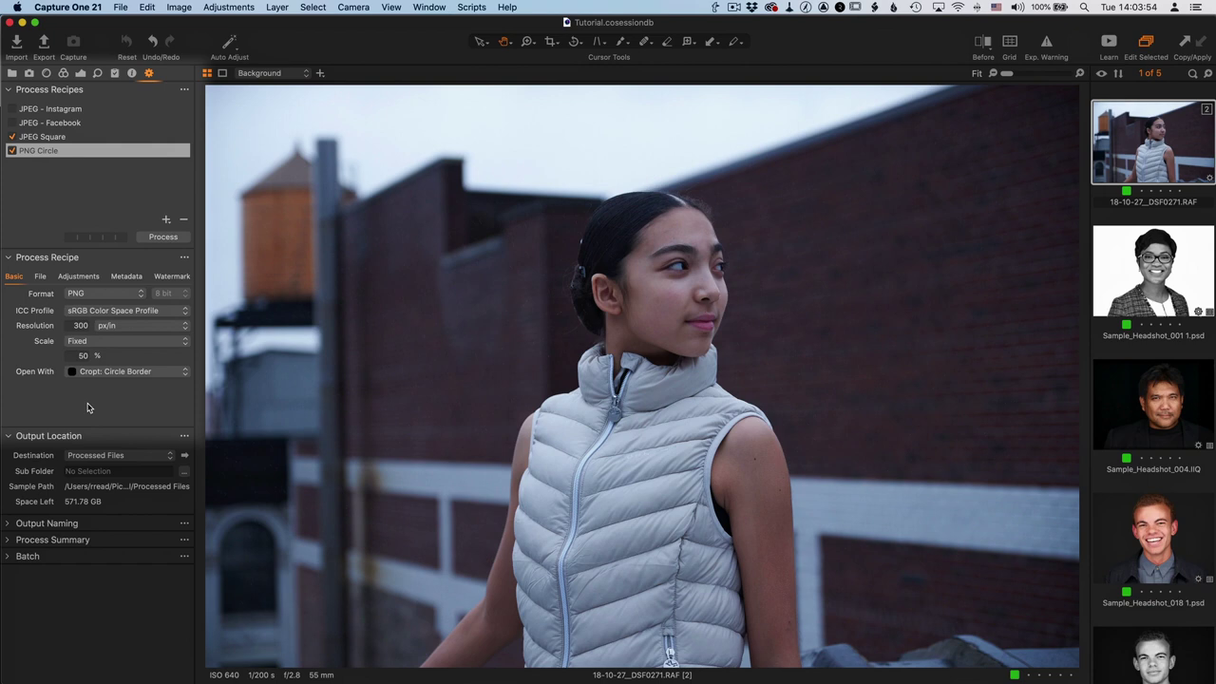
Step: Set the PNG Circle recipe's crop handling to Ignore crop, then process the portrait
click(75, 278)
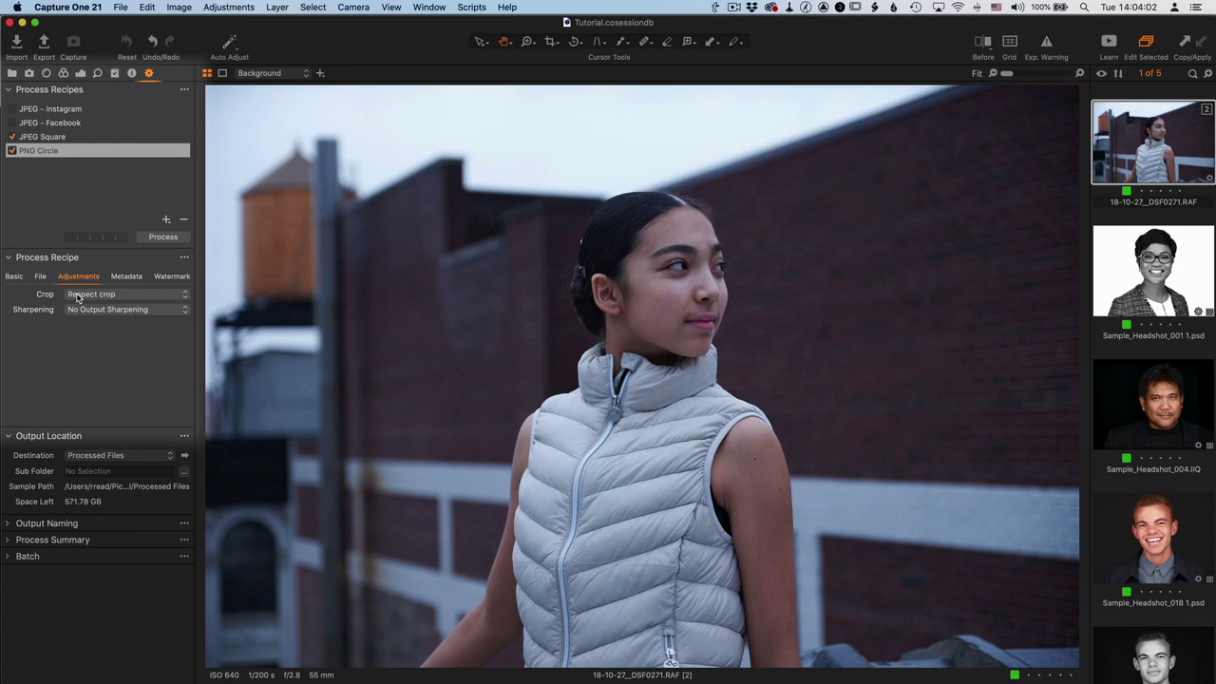
click(78, 295)
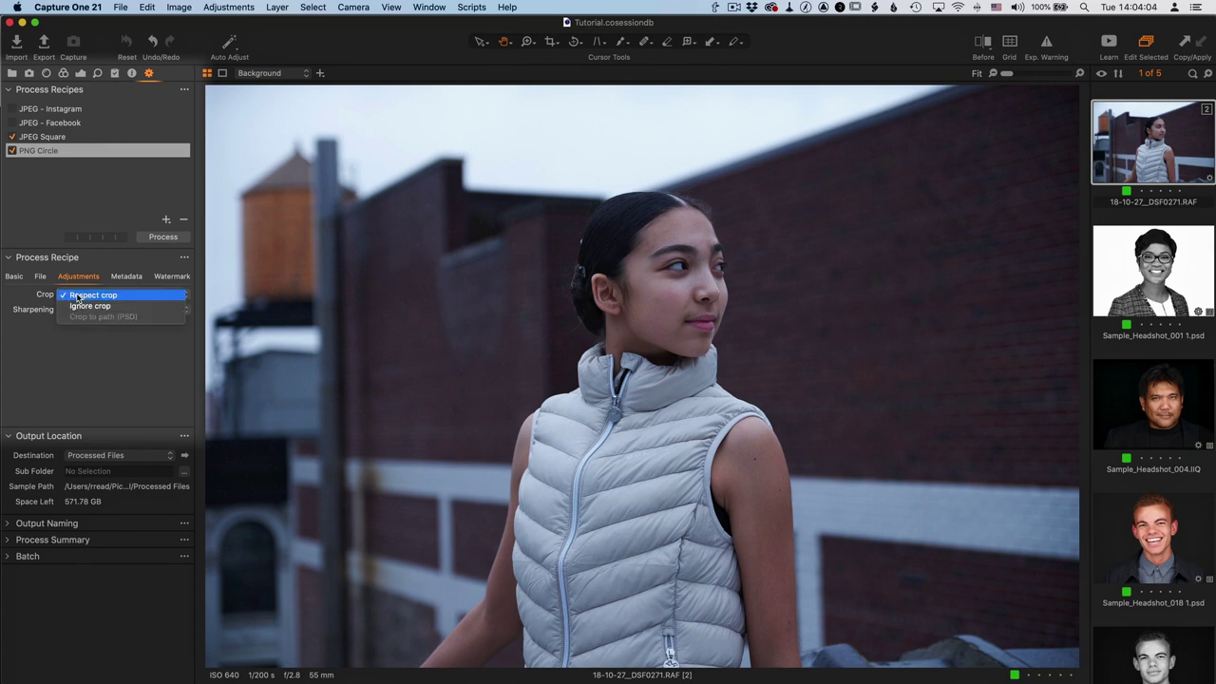
click(86, 306)
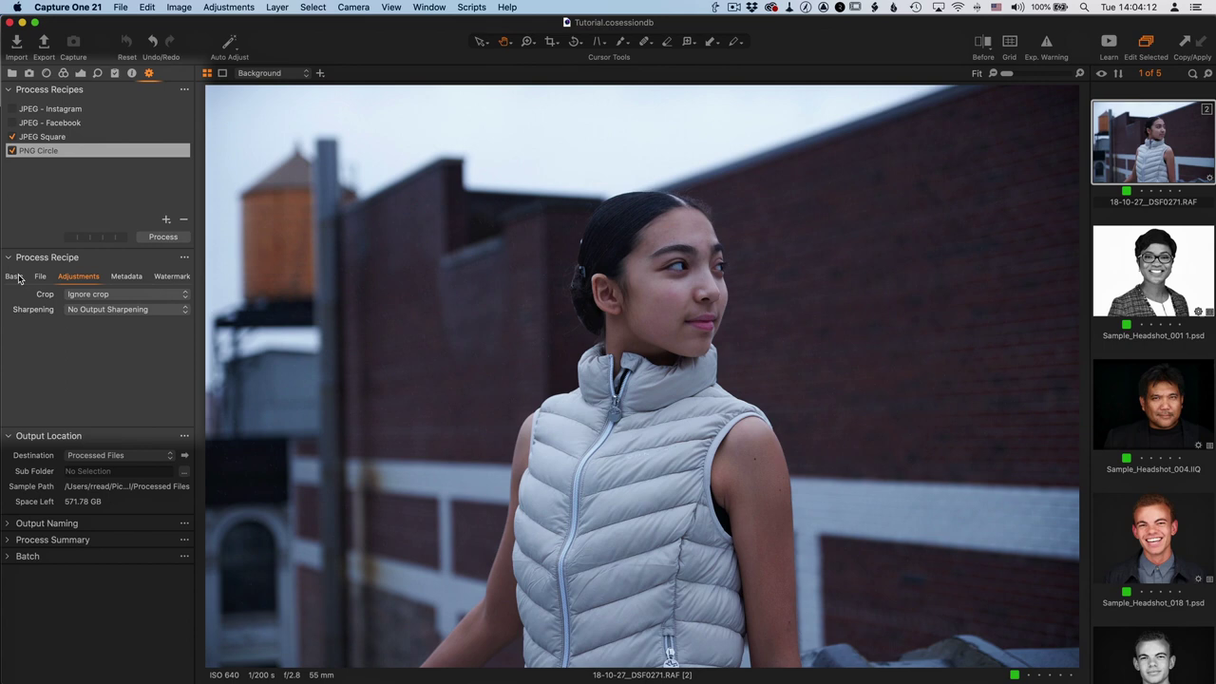
click(15, 276)
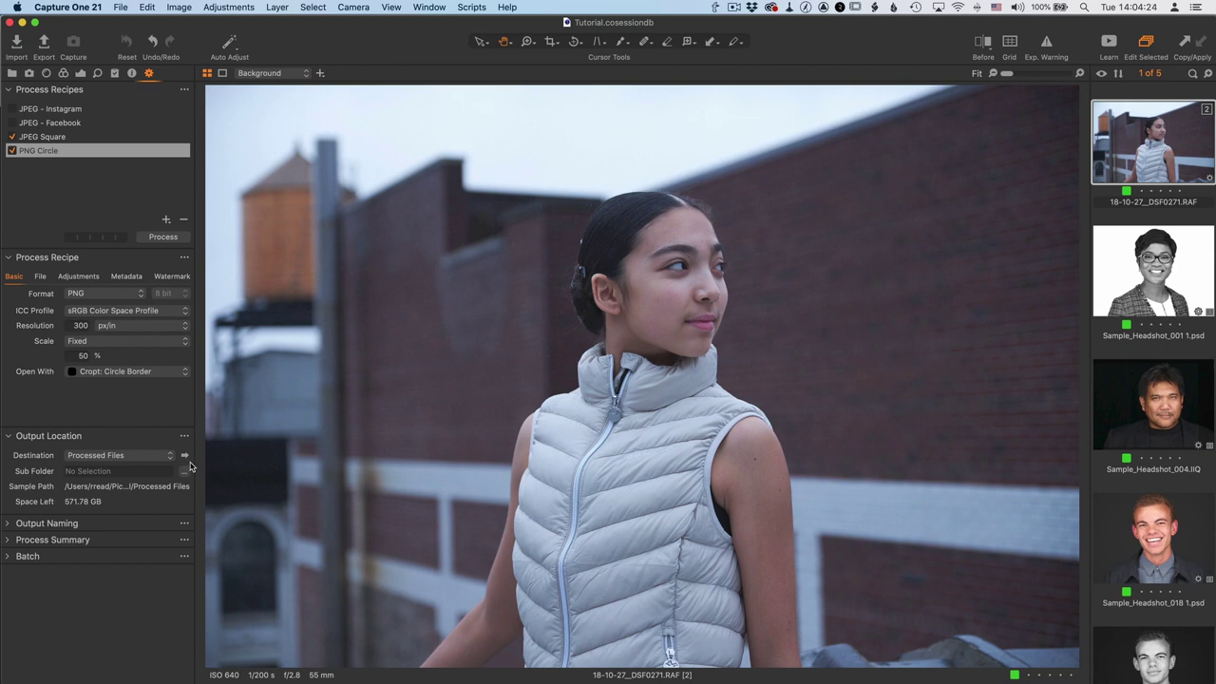
click(164, 238)
Step: Quick Look the circular bordered PNG in Processed Files, then close the Finder window
click(186, 457)
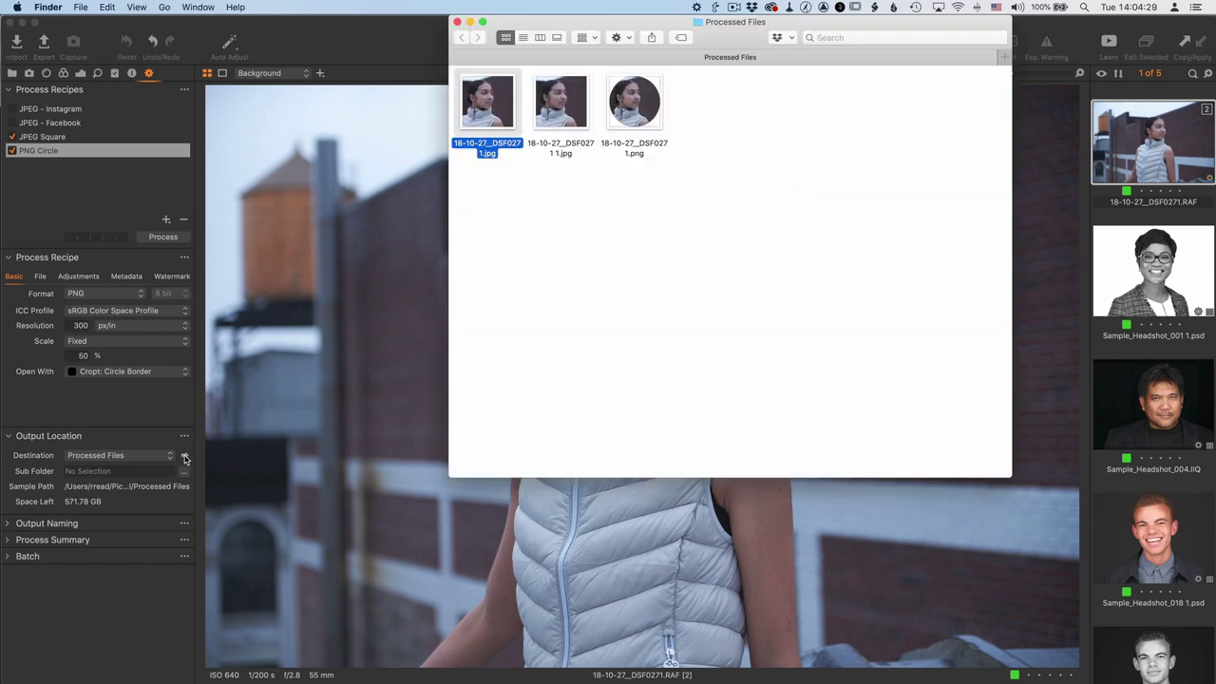
click(576, 87)
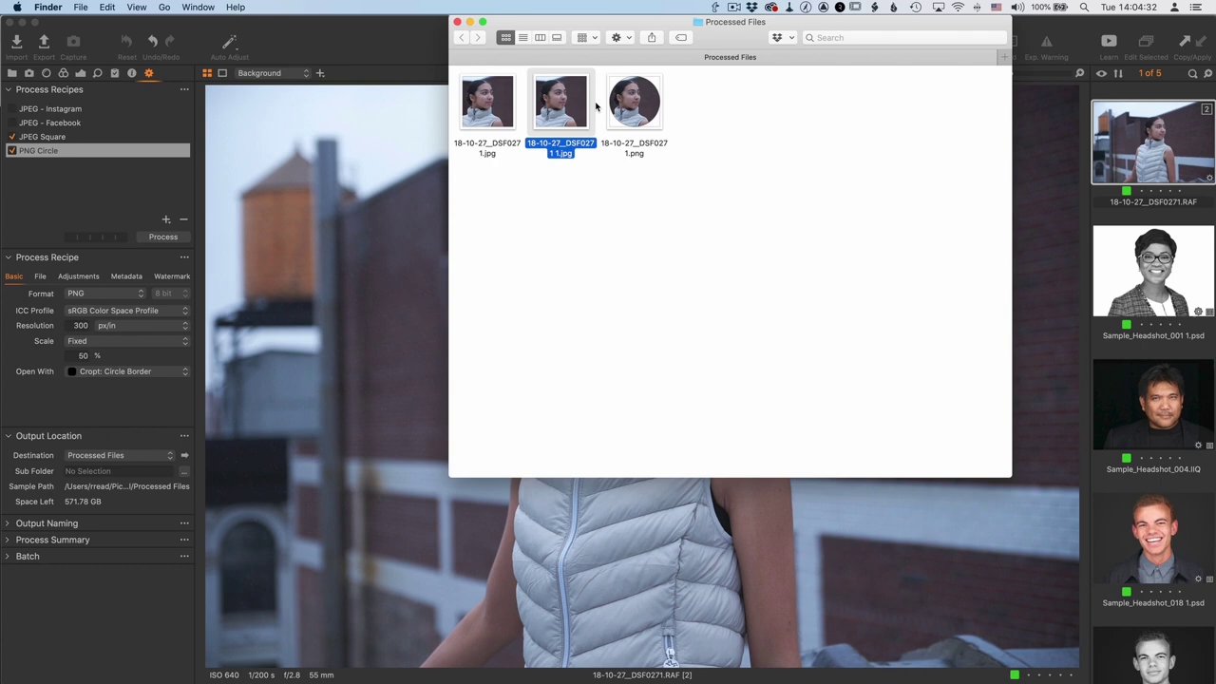
click(631, 112)
key(space)
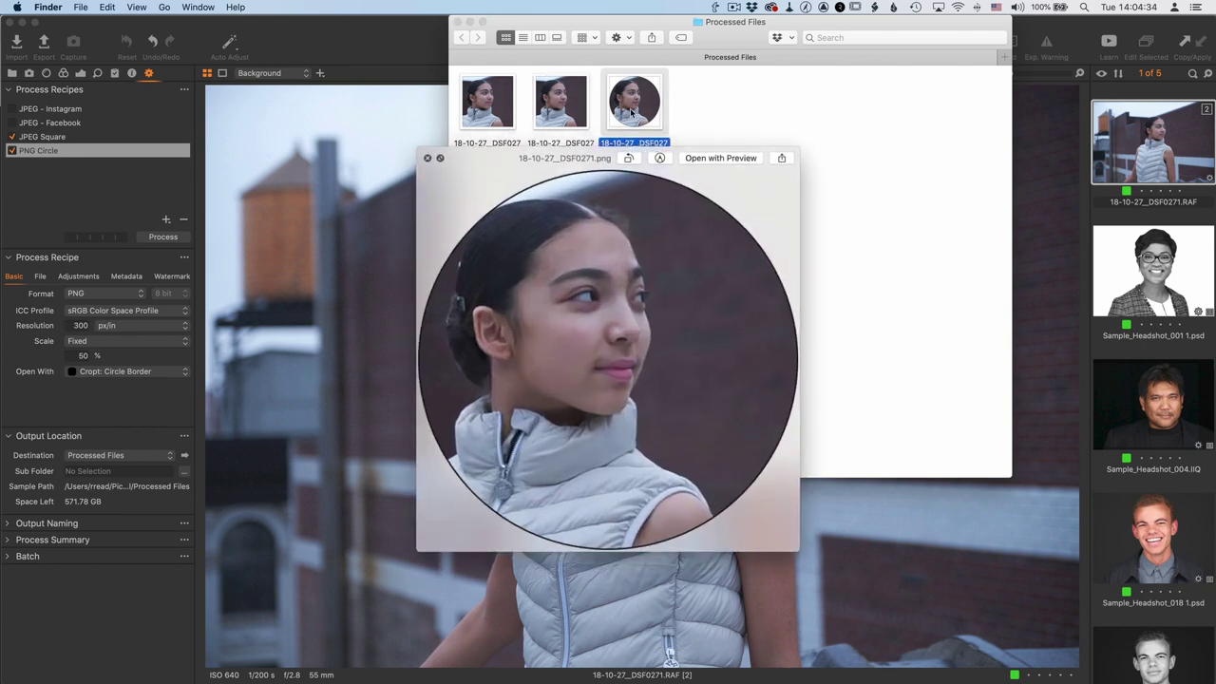
key(space)
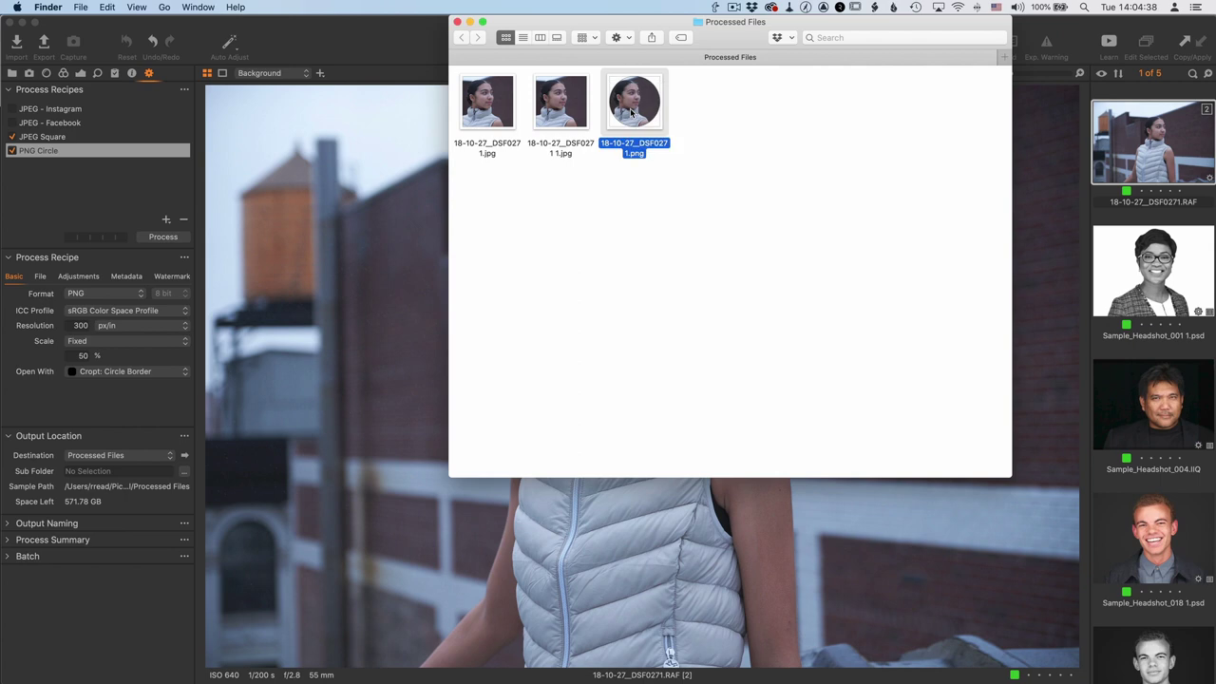
click(366, 57)
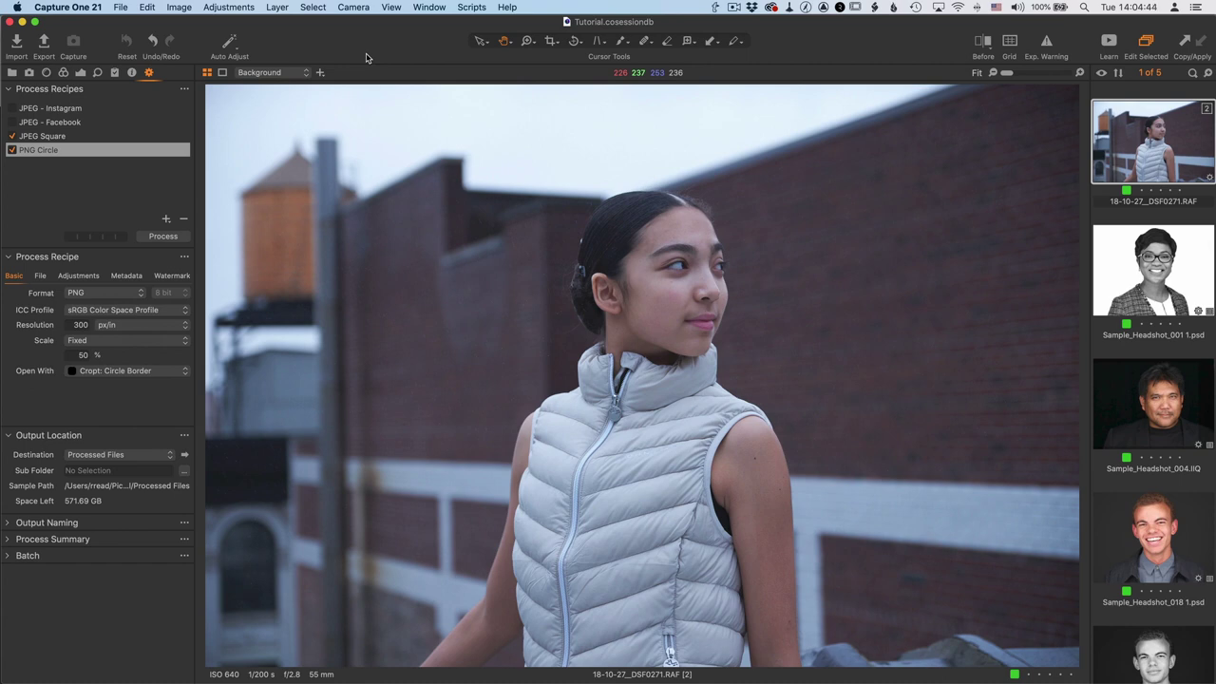
Step: Keep Open With on Cropt: Circle Border and open the Plugins pane in Preferences
click(72, 371)
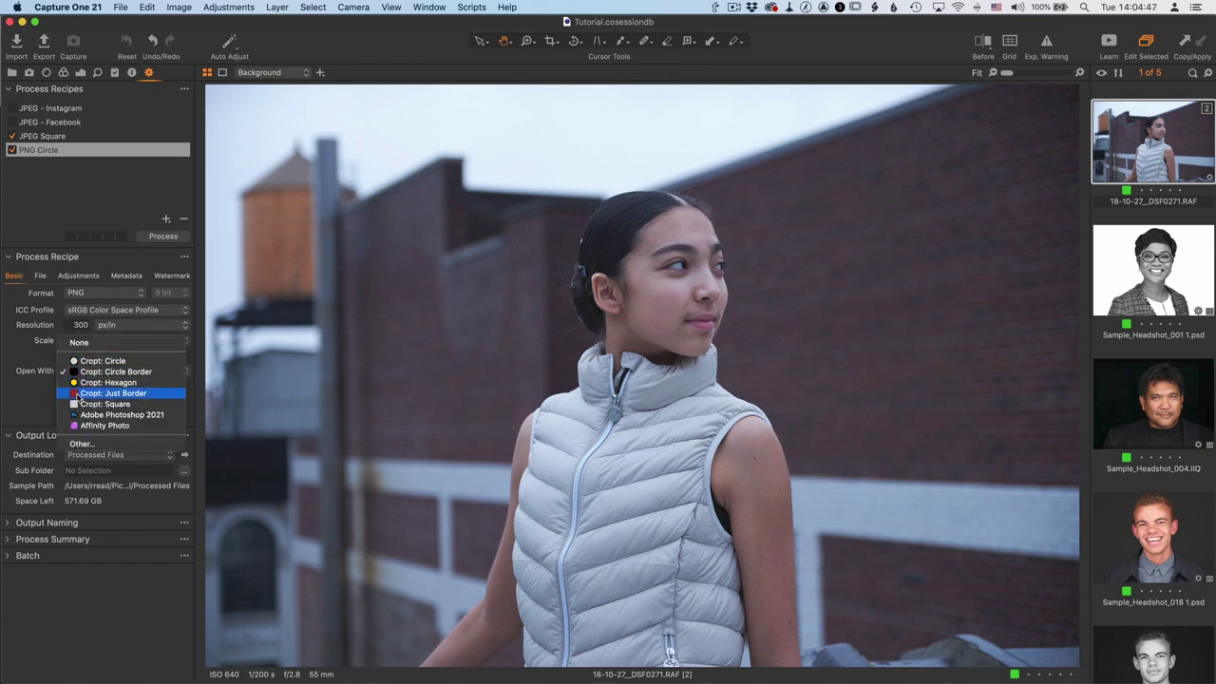
click(38, 380)
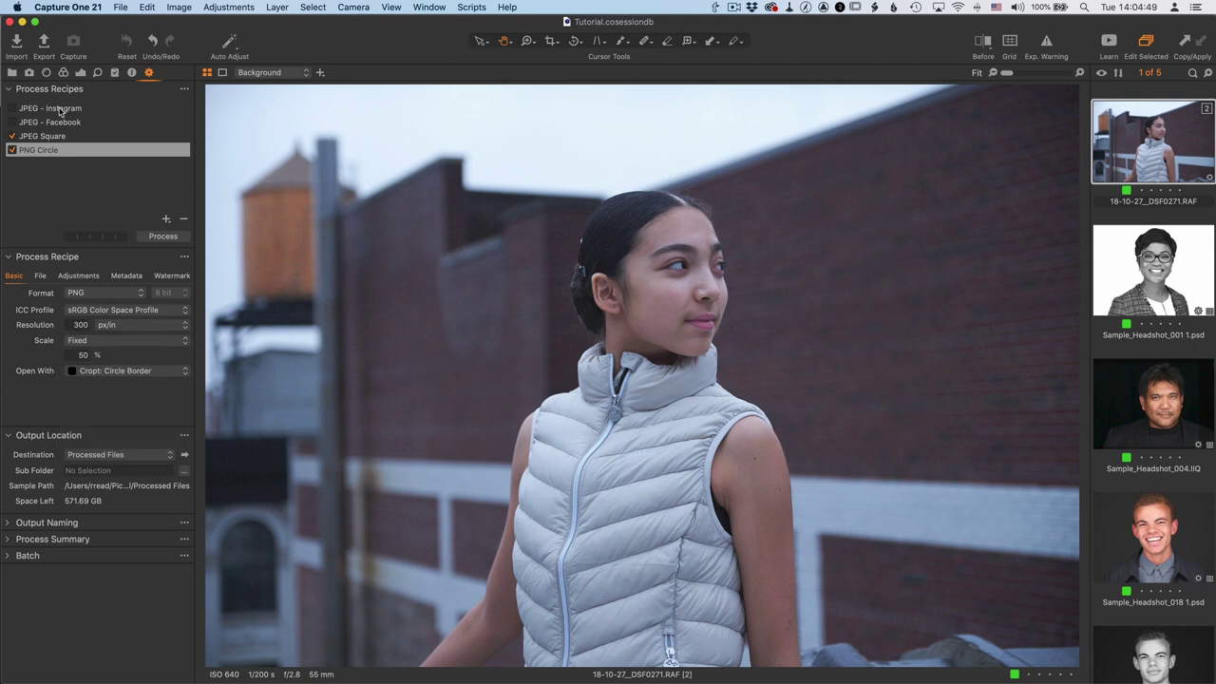
click(62, 9)
click(59, 44)
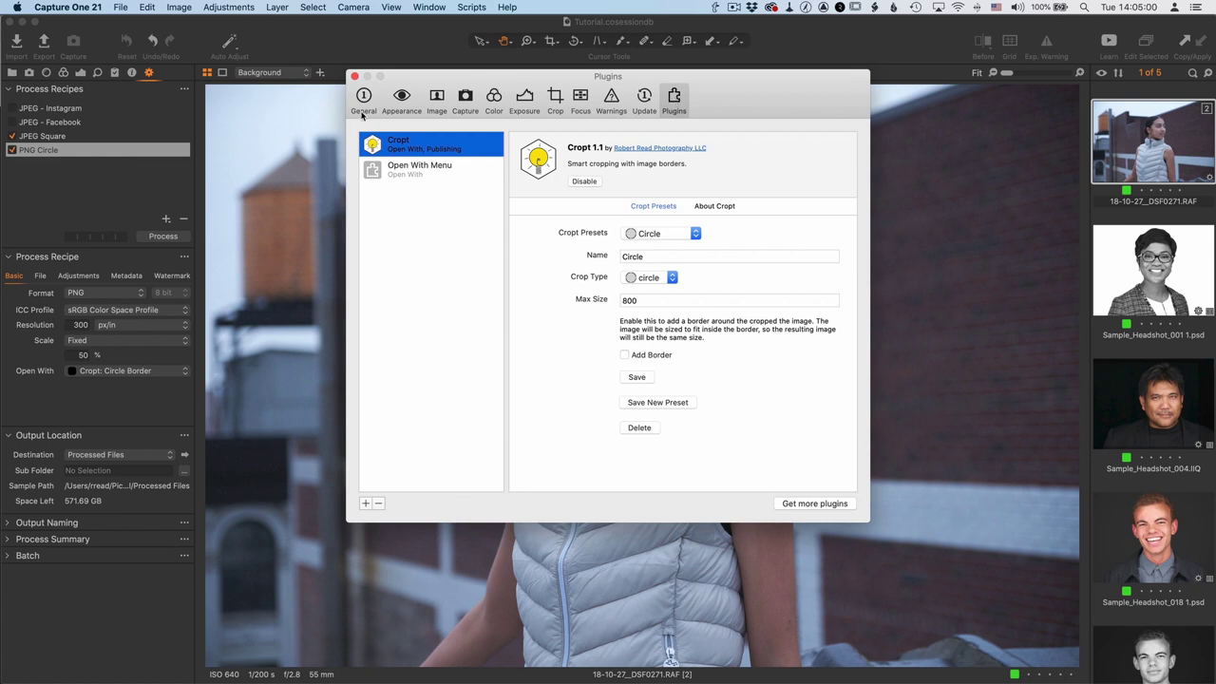
Step: Choose the Circle Border preset from Cropt's Crop Presets list
click(676, 238)
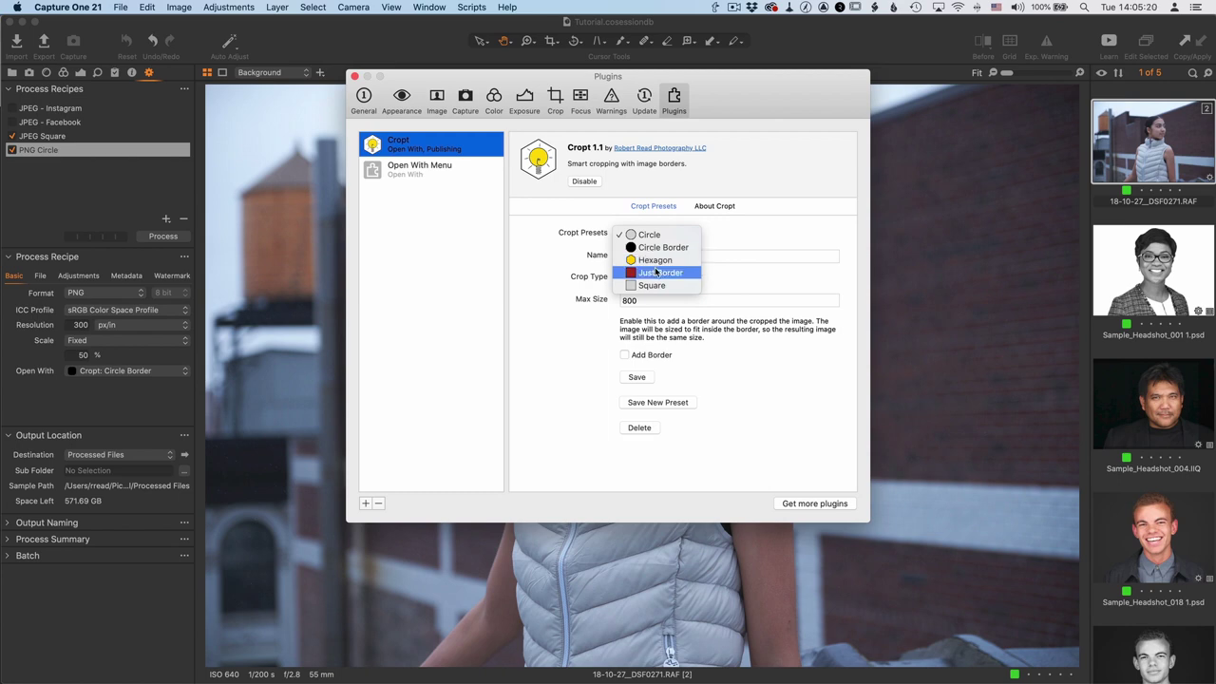
click(660, 247)
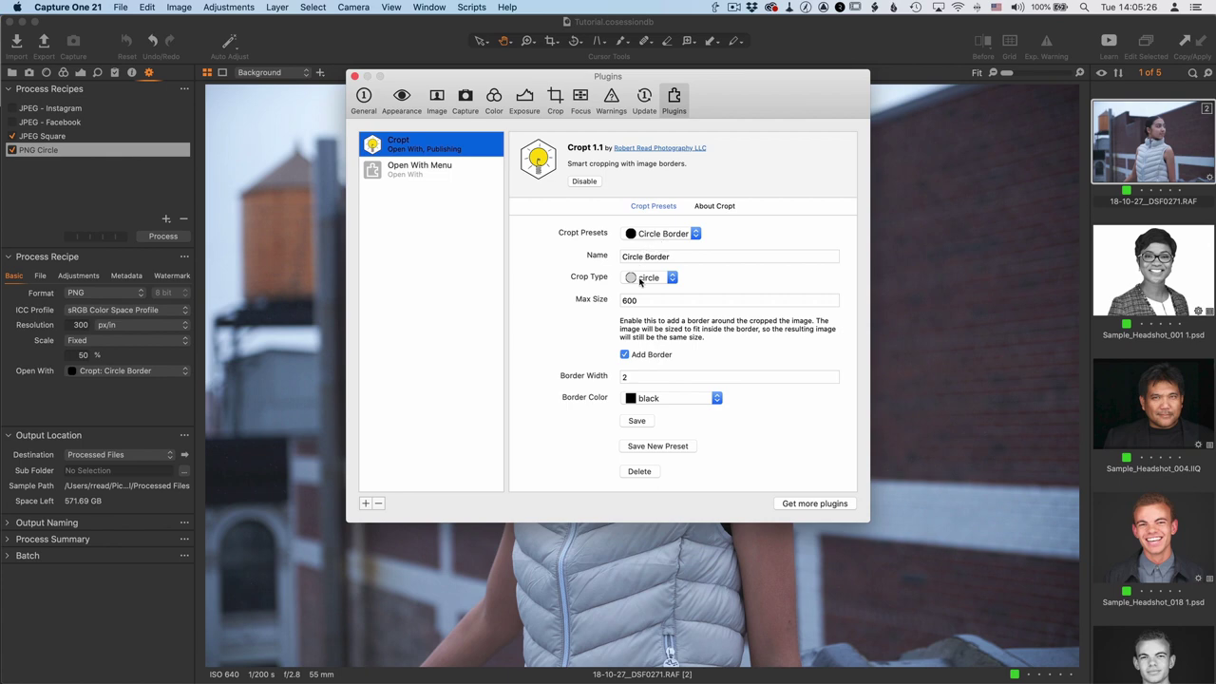
click(642, 278)
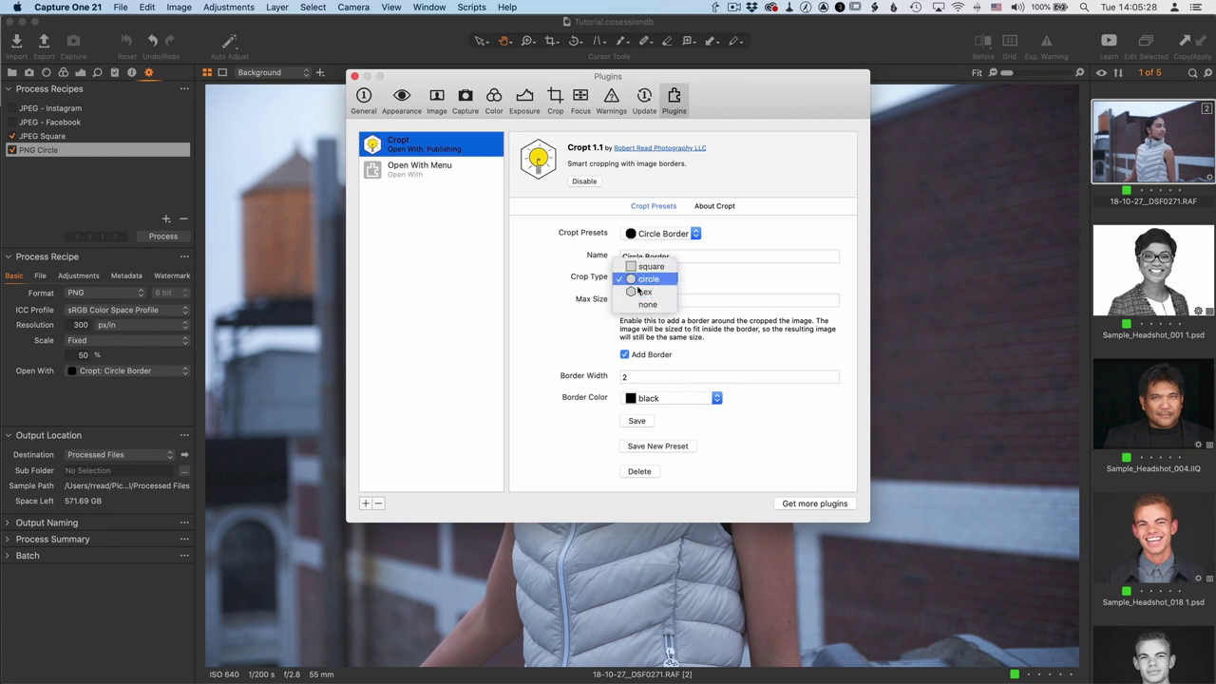
click(648, 279)
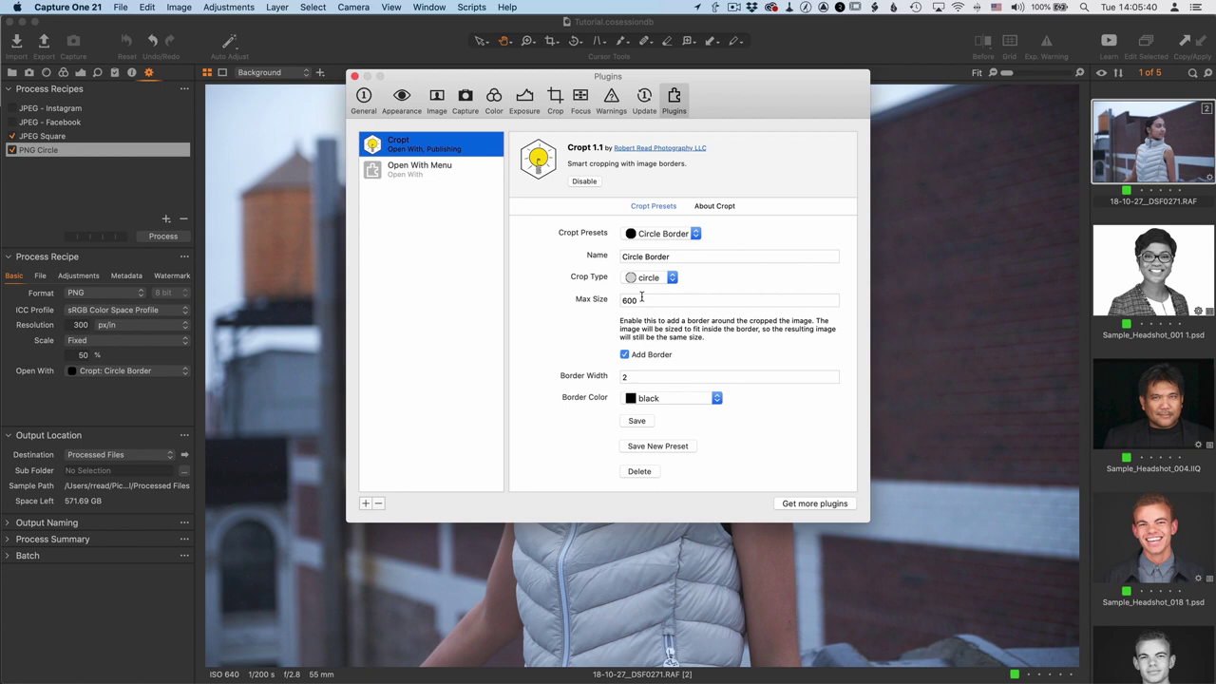
Step: Keep the border enabled and set the Circle Border preset's border colour to custom #cafeba
click(624, 355)
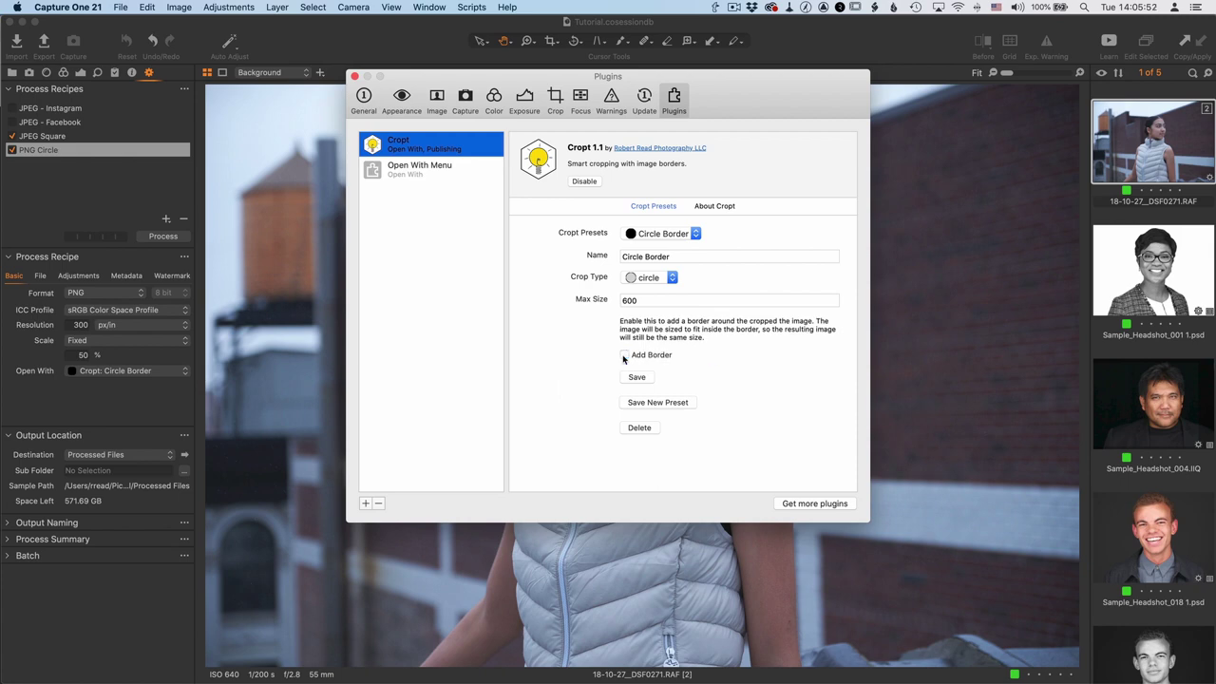
click(624, 355)
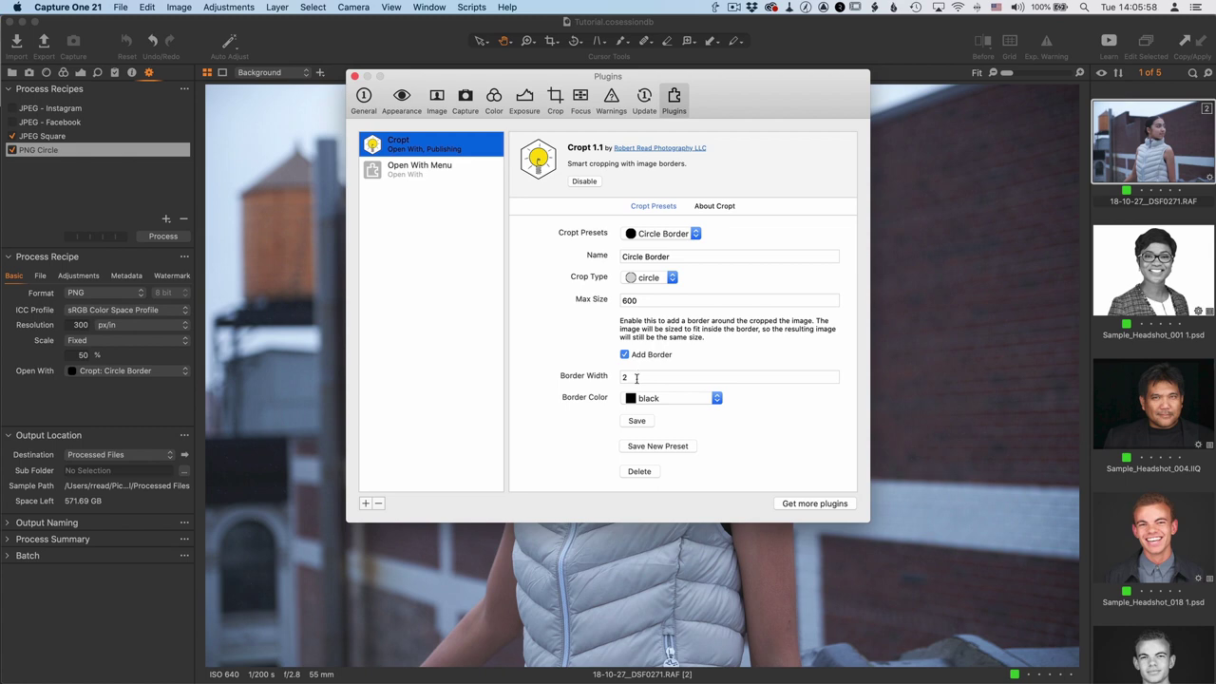
click(636, 378)
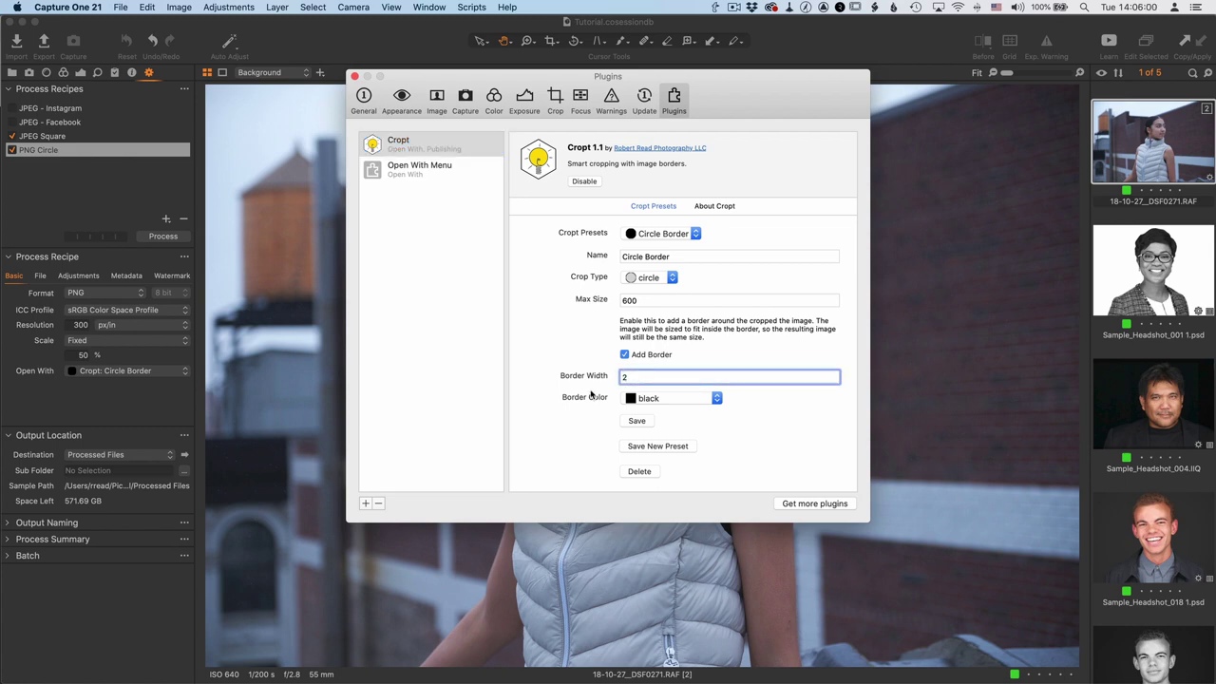
click(646, 399)
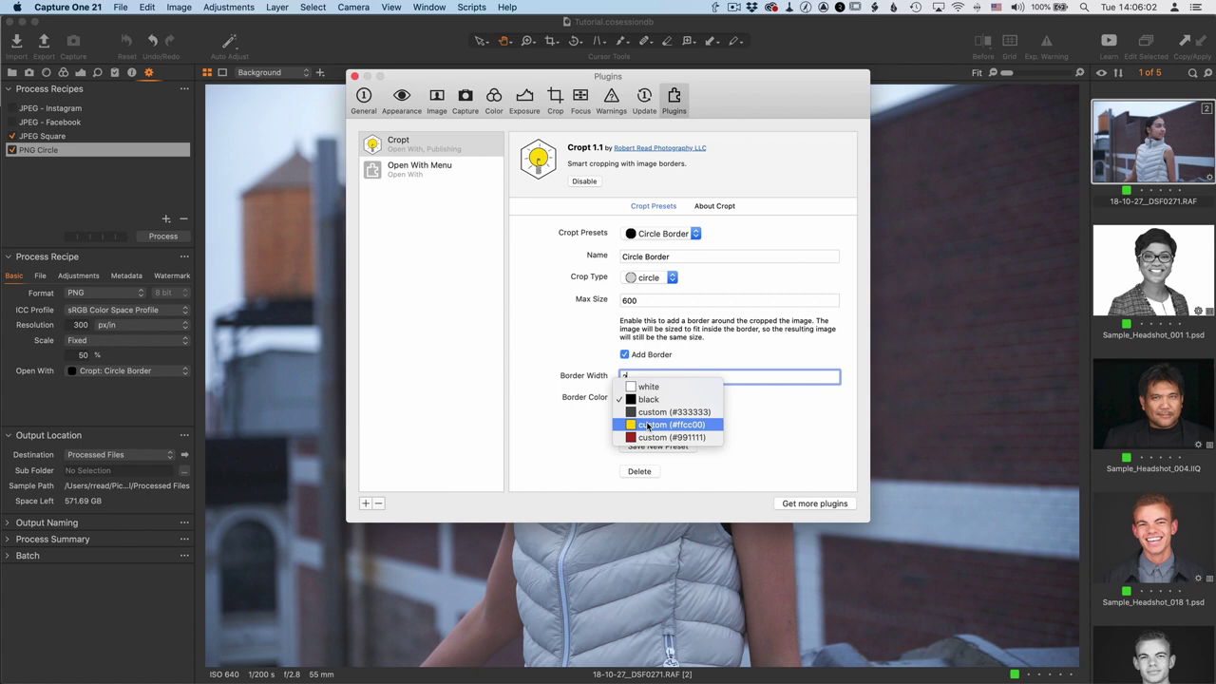
click(656, 438)
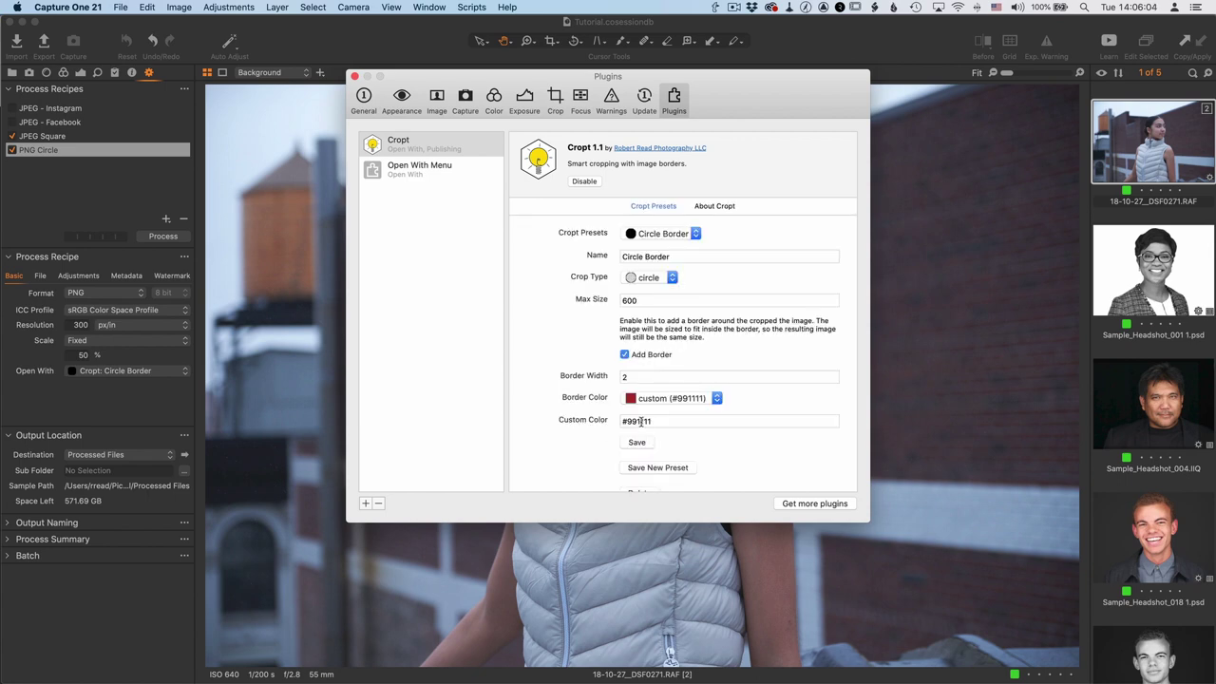
triple_click(641, 421)
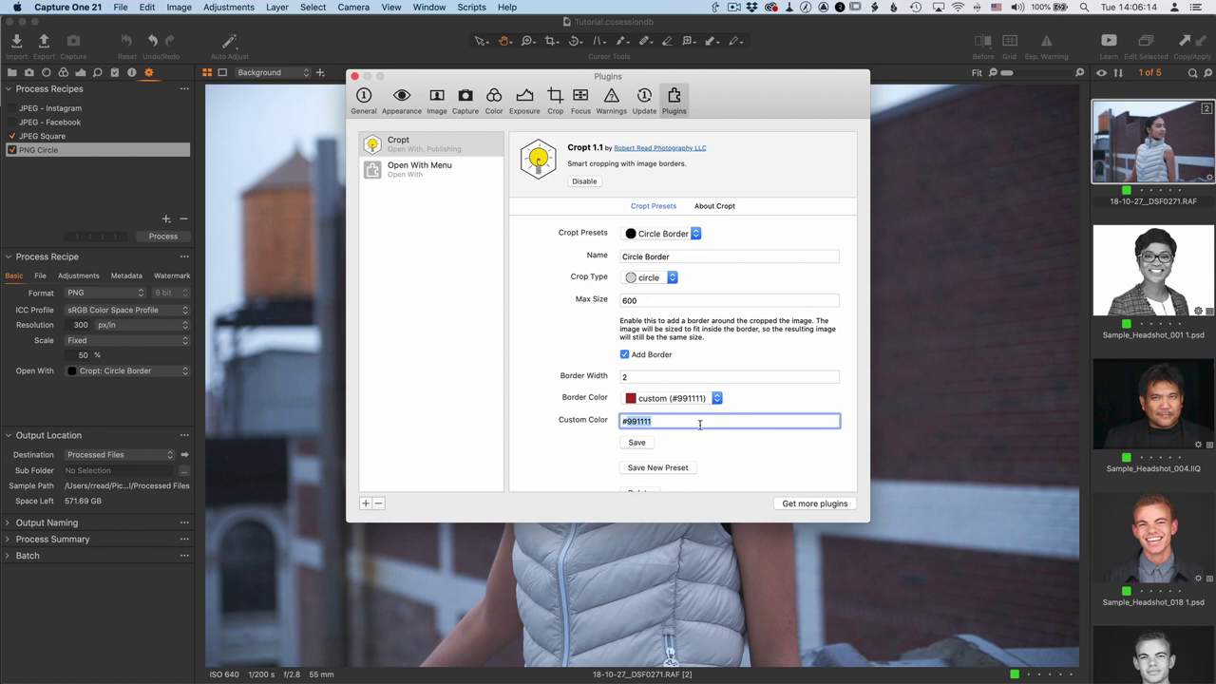
text(#cafeba)
key(Return)
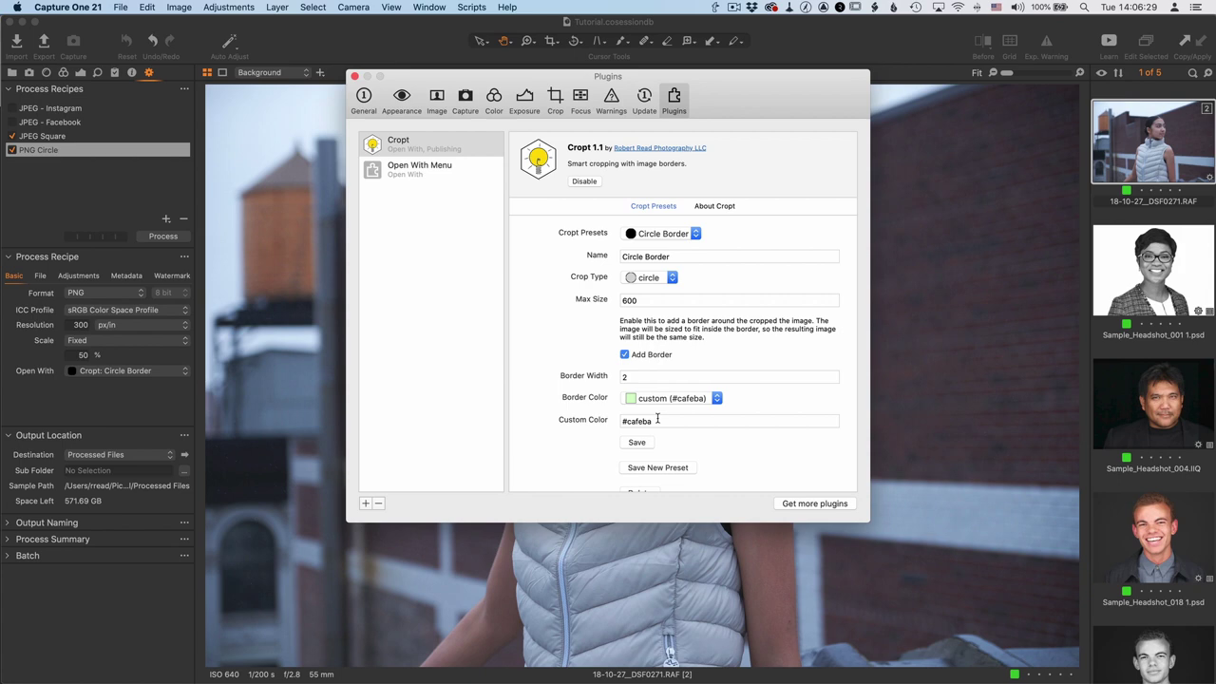
Step: Keep the #cafeba border colour and rename the preset to 'Circle Green Border'
click(632, 400)
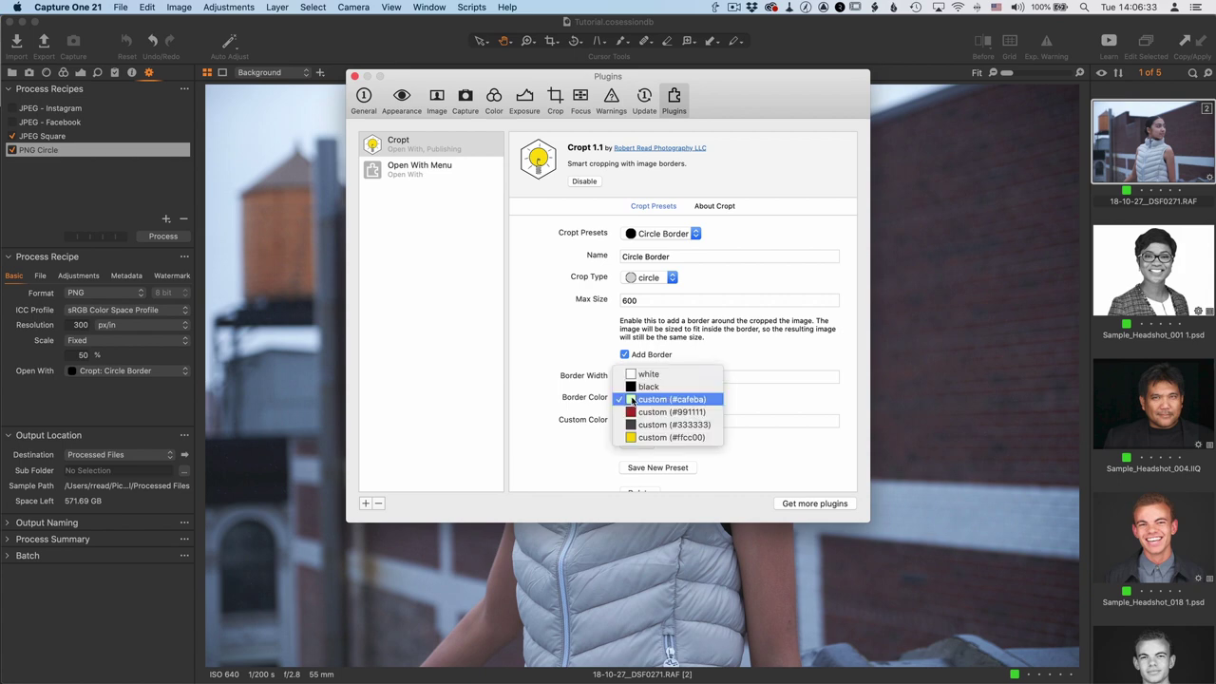
click(596, 400)
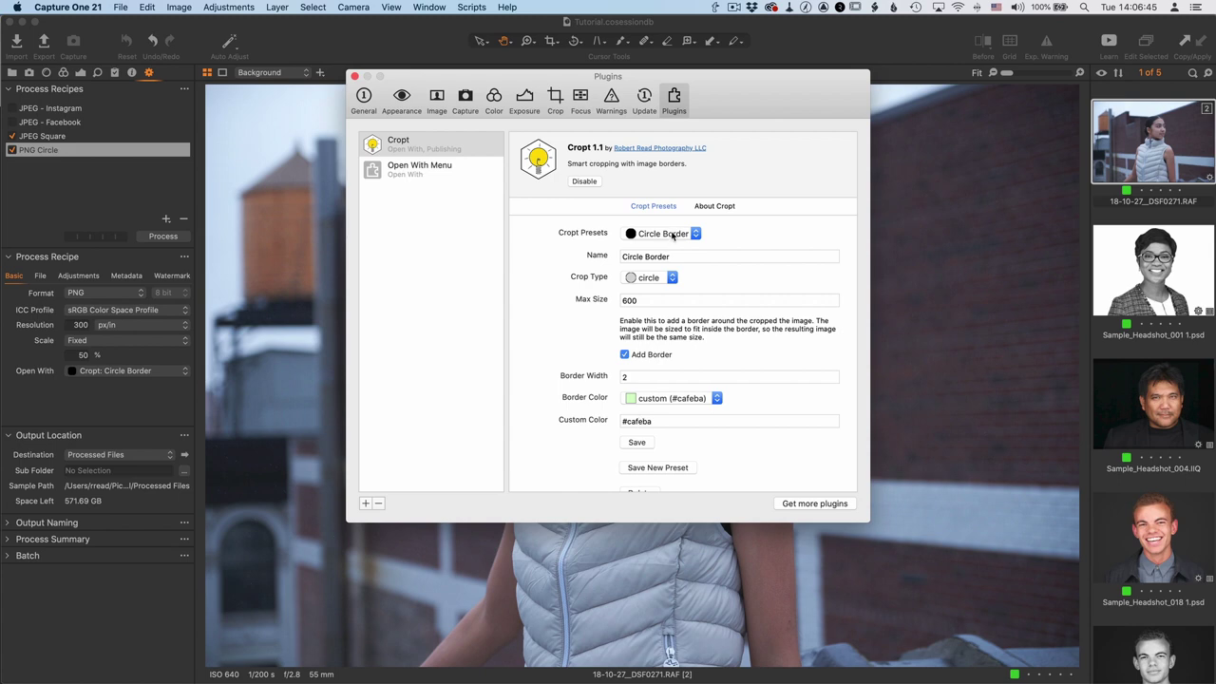
triple_click(695, 262)
click(675, 260)
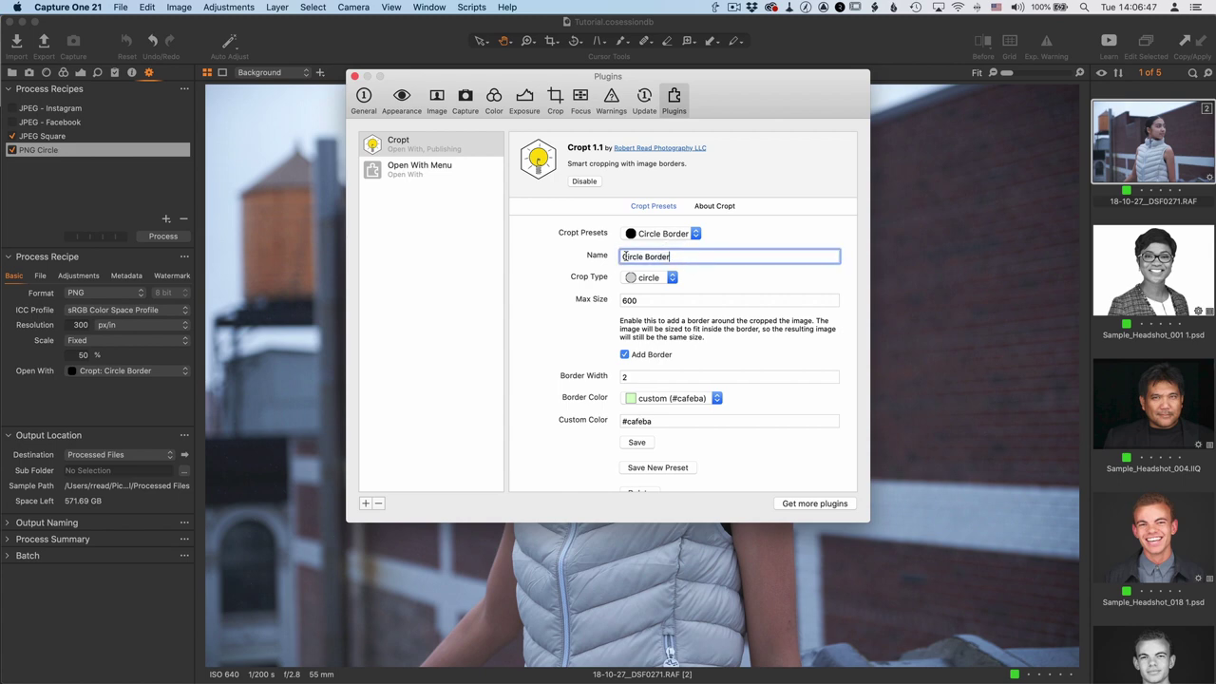
click(646, 259)
text(Green)
Step: Save it as a new preset and select Circle Green Border from the Crop Presets list
scroll(722, 465, down, 1)
click(672, 447)
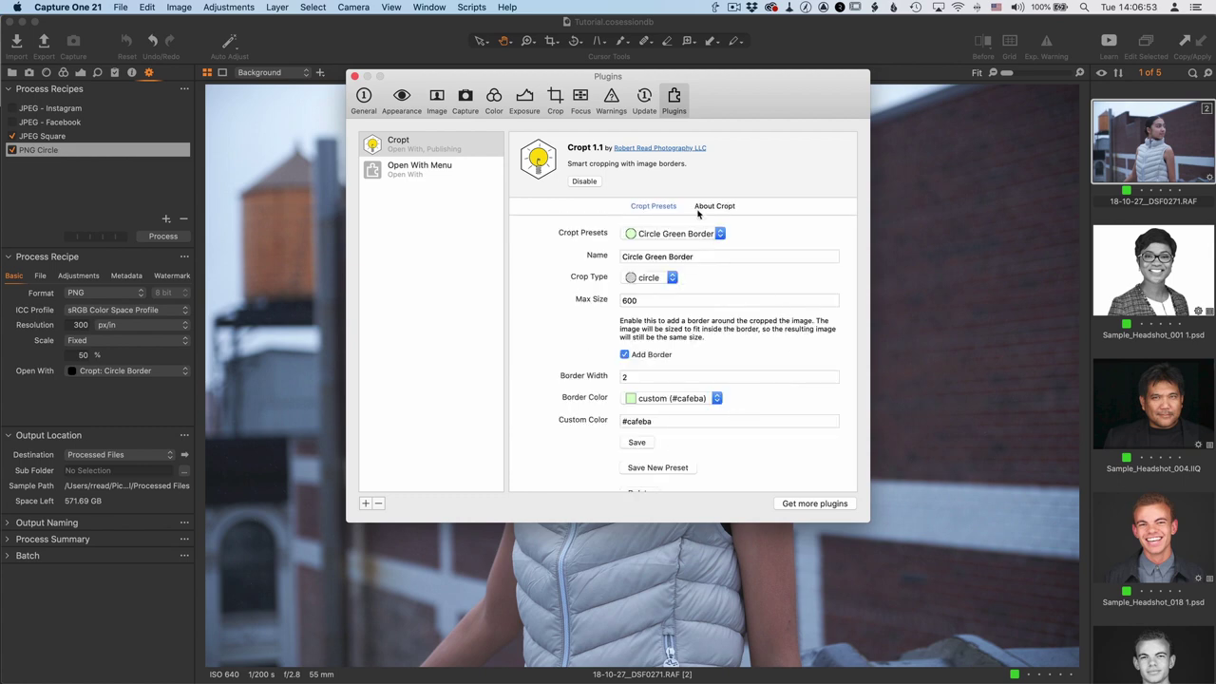
click(714, 237)
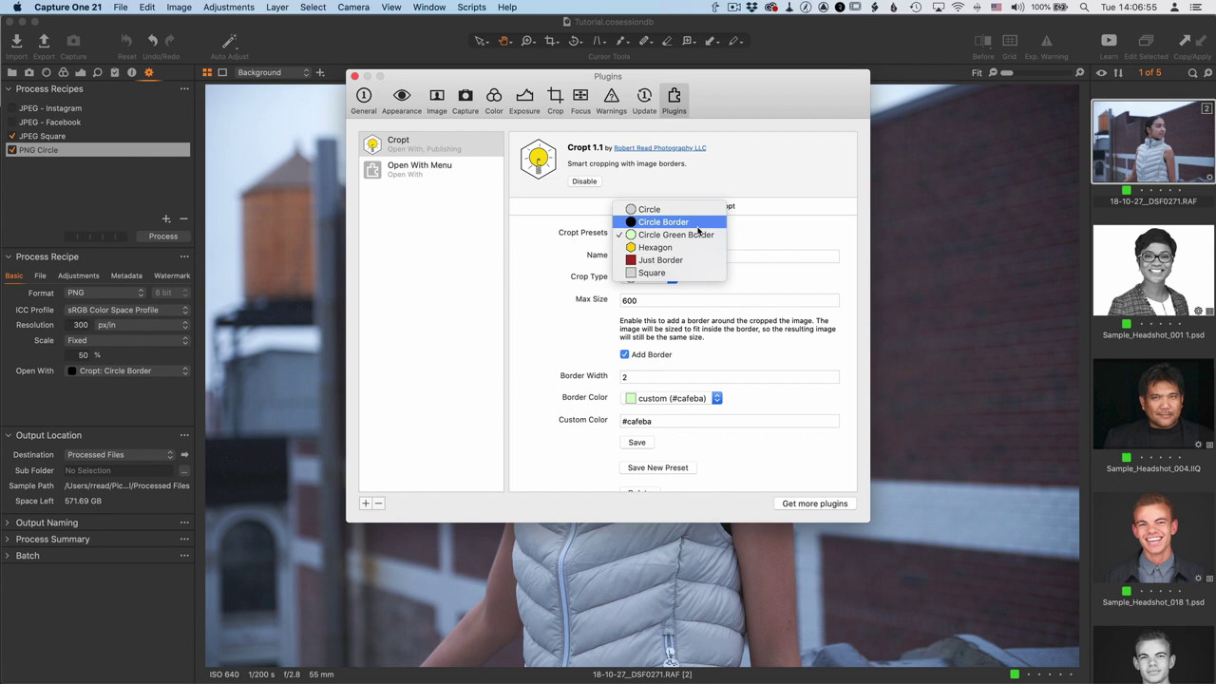
click(698, 238)
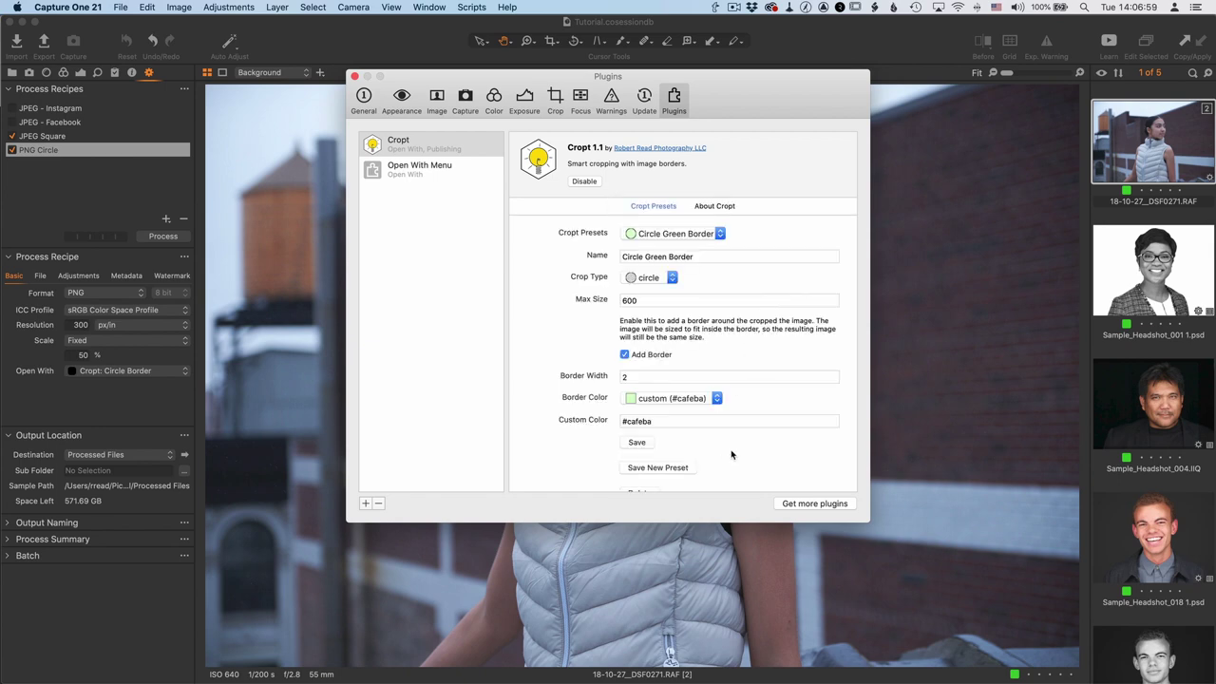
scroll(727, 458, down, 2)
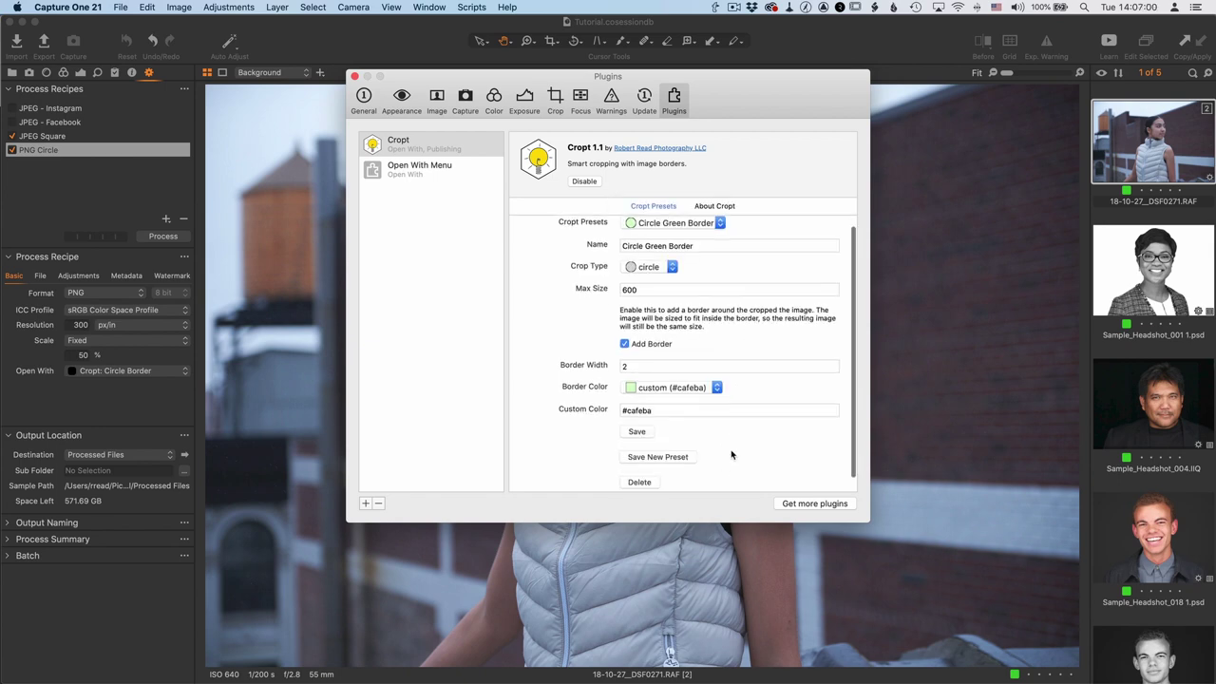
Step: Close the plugin preferences and review the JPEG - Instagram and PNG Circle recipes
click(354, 77)
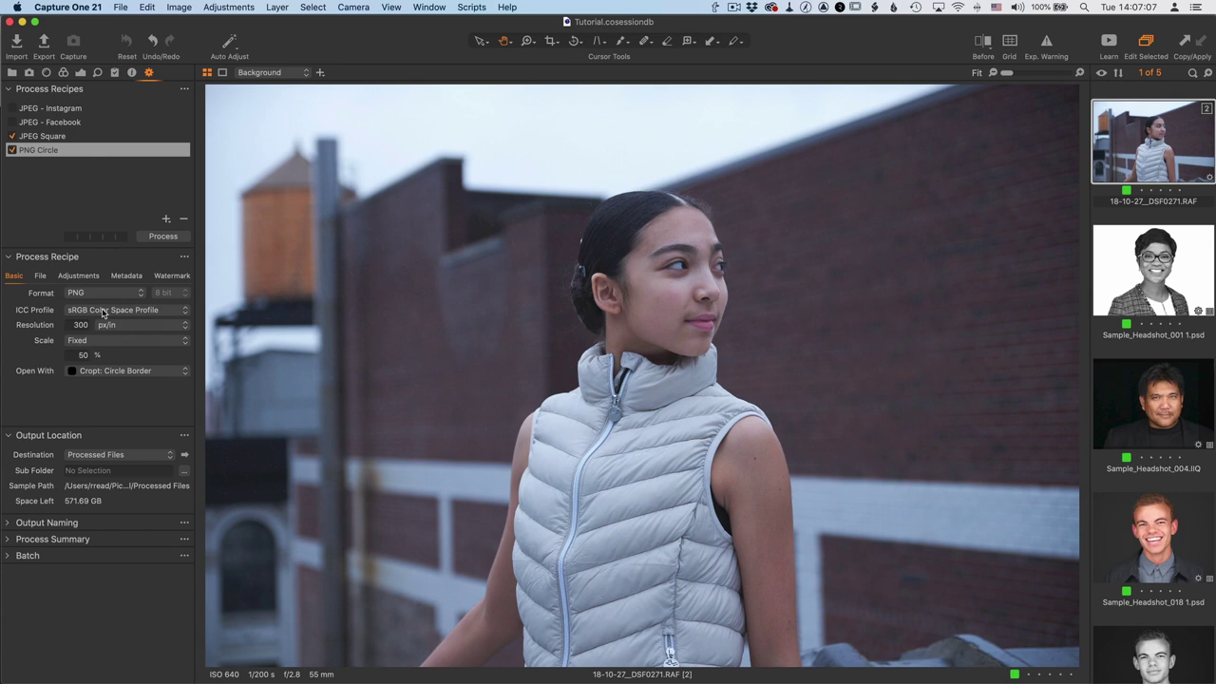
click(98, 372)
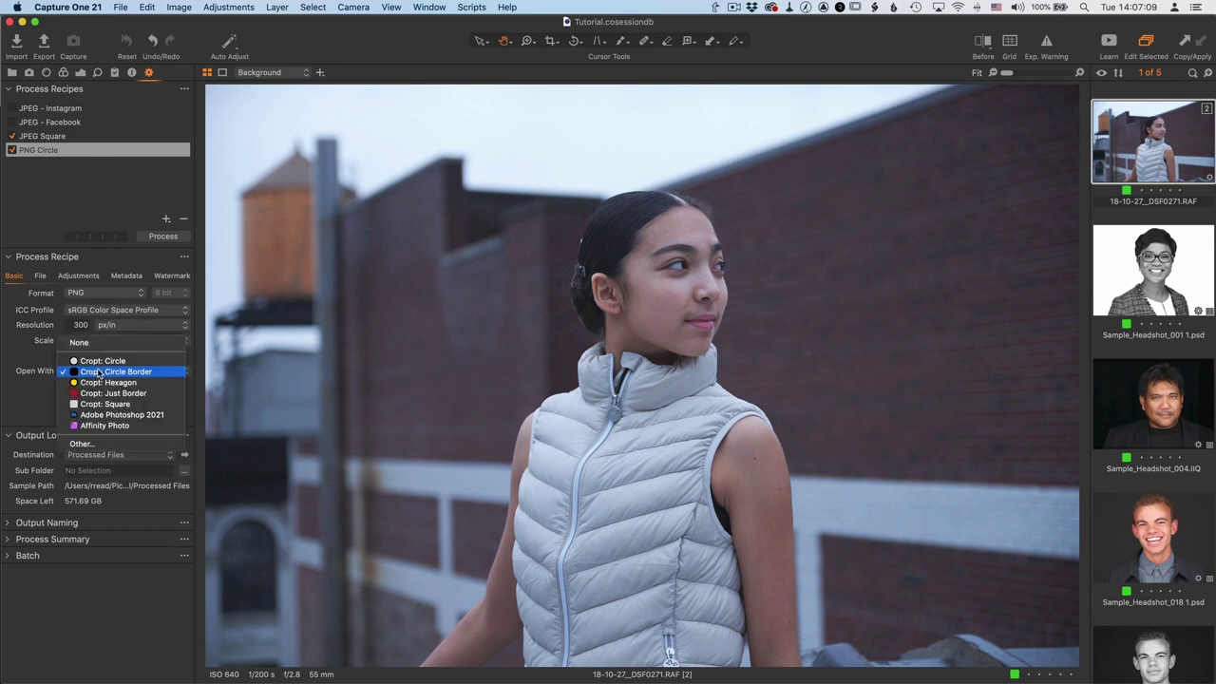
click(28, 393)
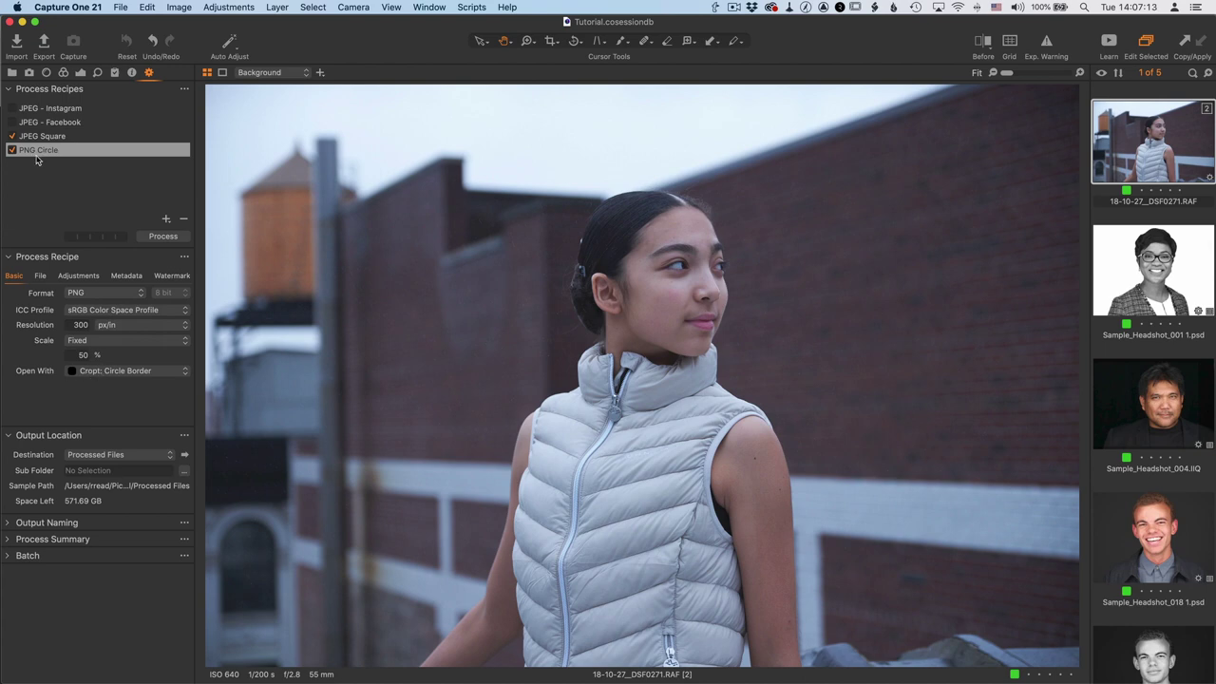
click(50, 109)
click(44, 150)
Step: Set the PNG Circle recipe's Open With to Cropt: Circle Green Border and process the portrait
click(144, 373)
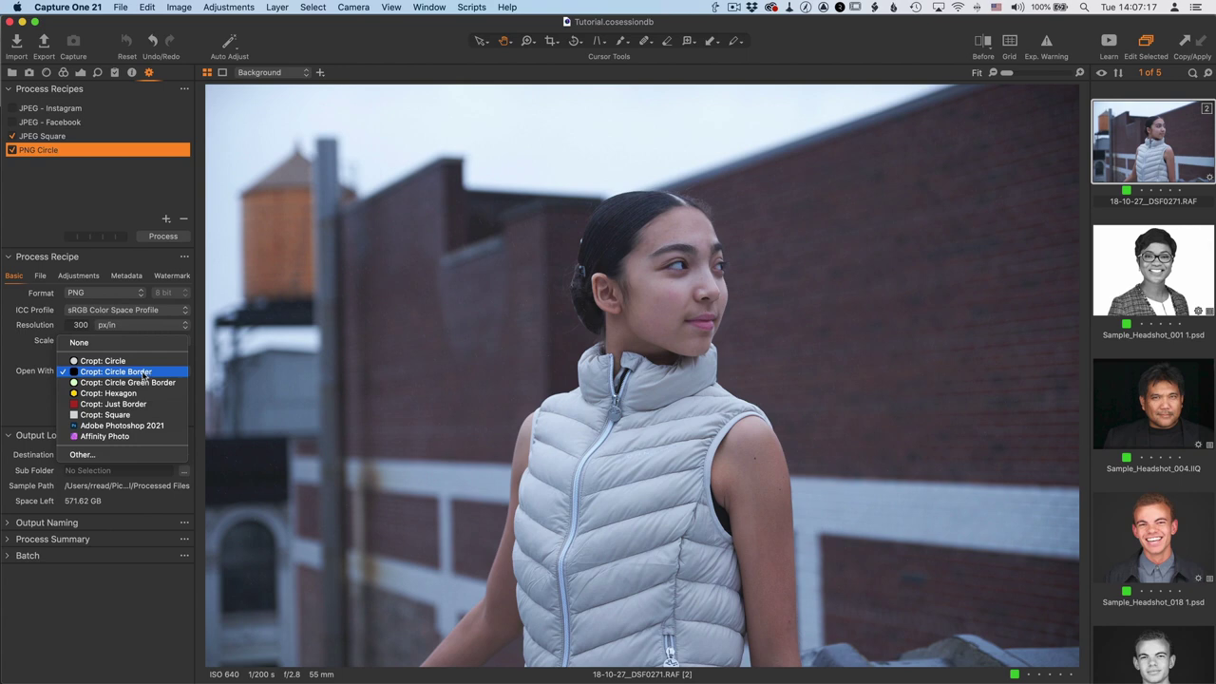
click(139, 384)
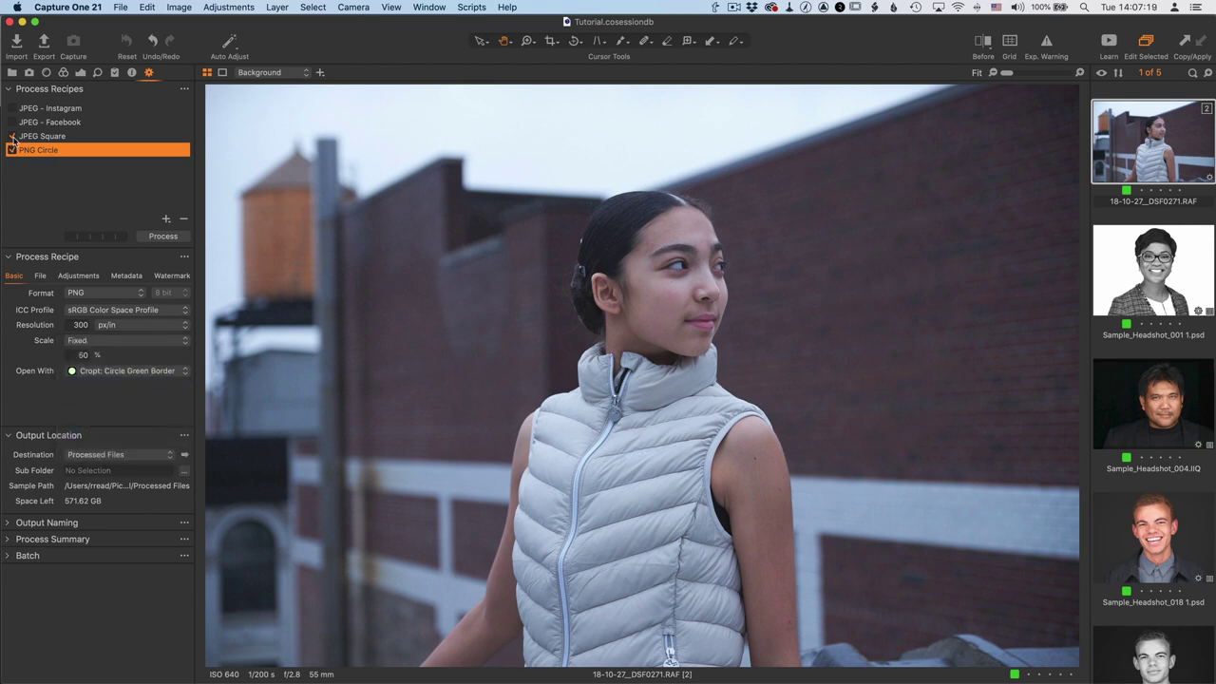
click(163, 238)
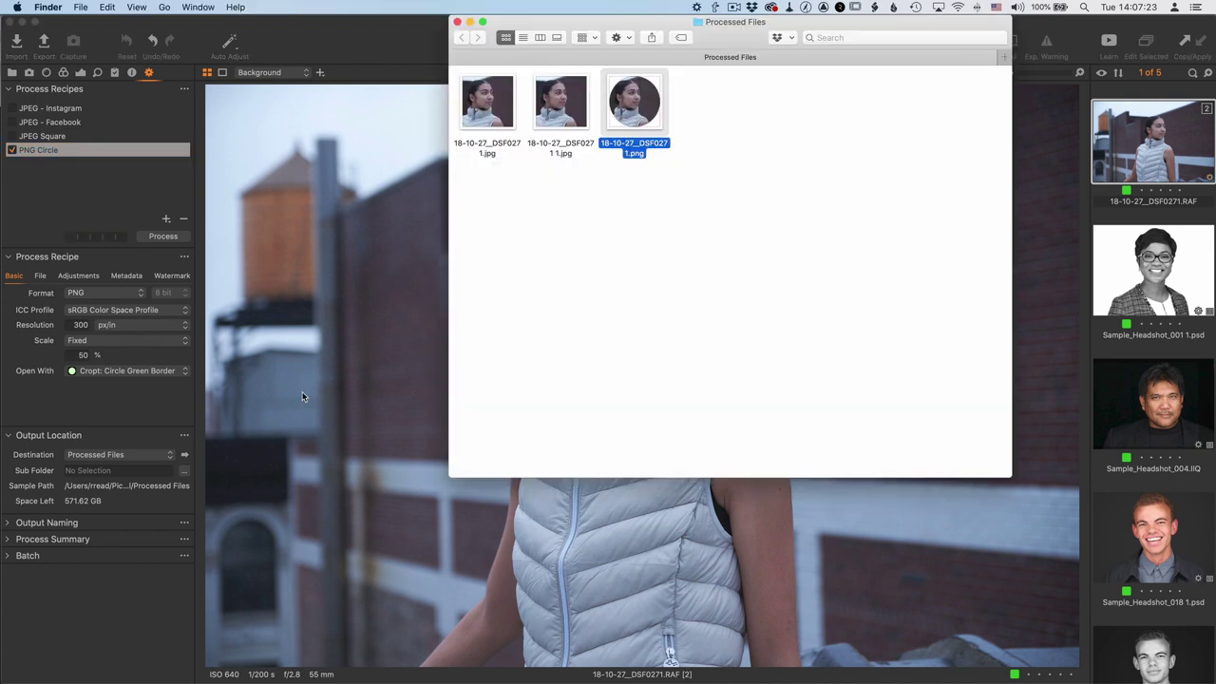
Step: Open the new circle-cropped PNG, 18-10-27__DSF0271 1.png, from Processed Files in Preview
double_click(709, 109)
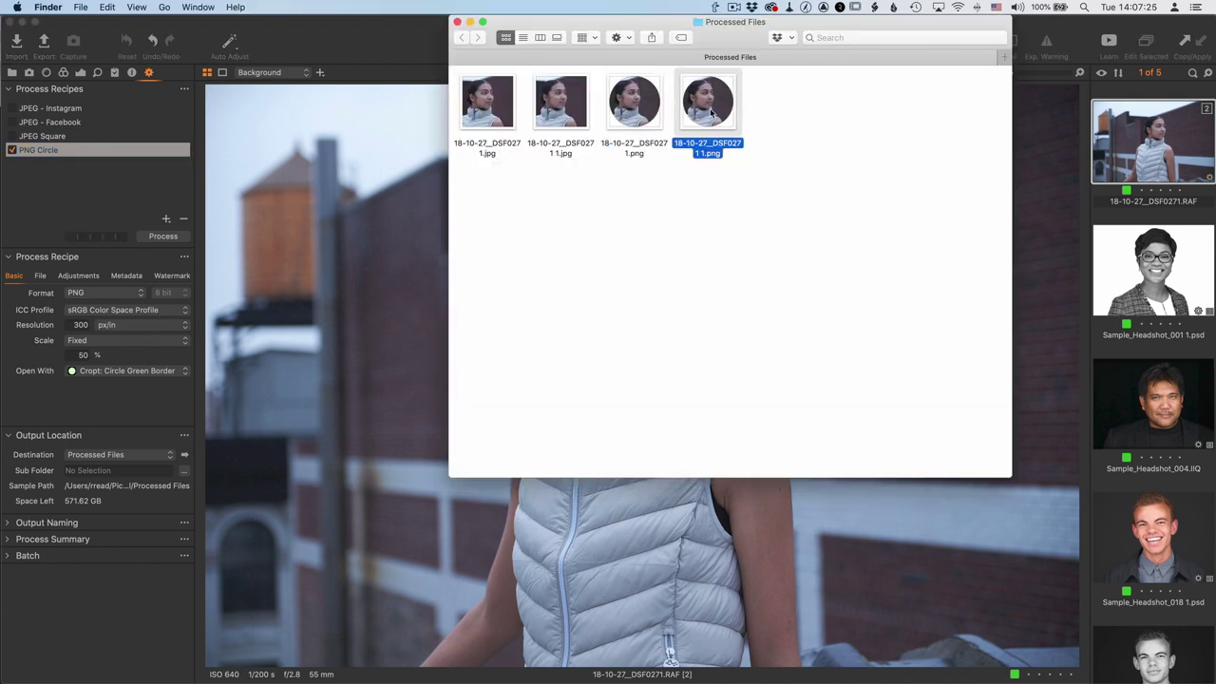